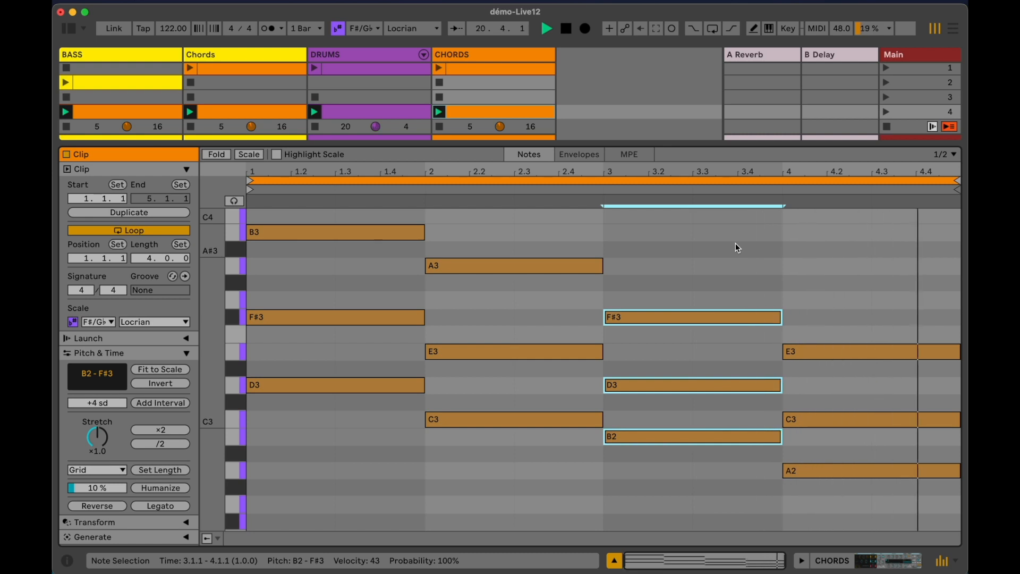
- Split the bar 3 chord at 3.3 and chop the bar 1 chord into pieces on a 1/4 grid
{"action": "left_click", "coordinate": [736, 244]}
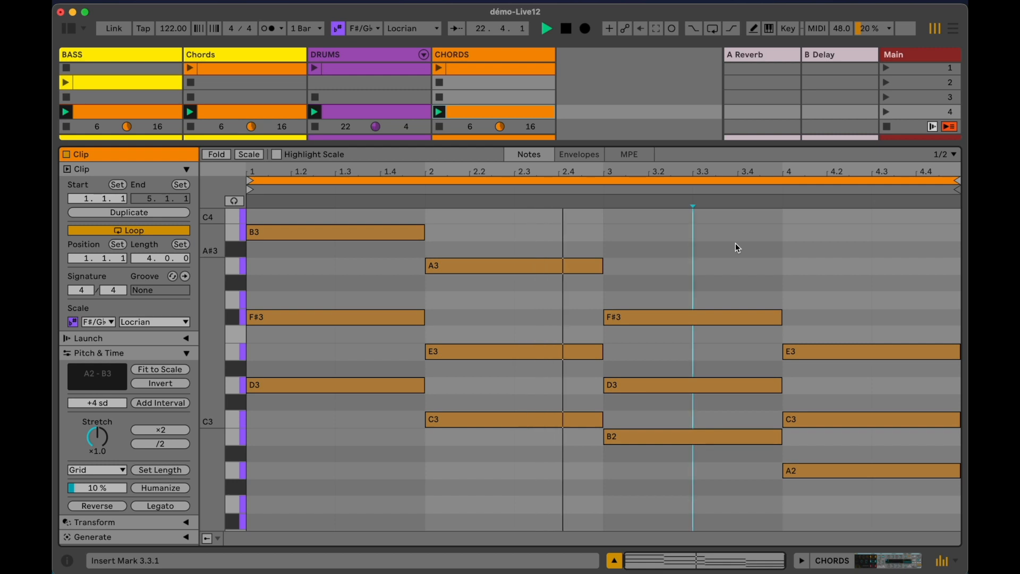
{"action": "key", "text": "super+e"}
{"action": "left_click_drag", "start_coordinate": [360, 216], "coordinate": [324, 422]}
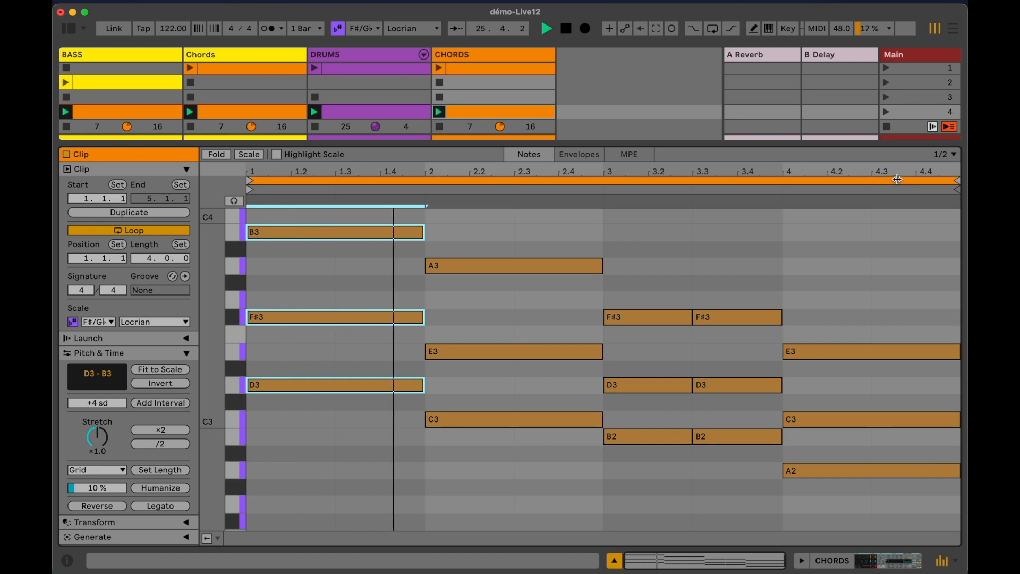
{"action": "left_click", "coordinate": [949, 155]}
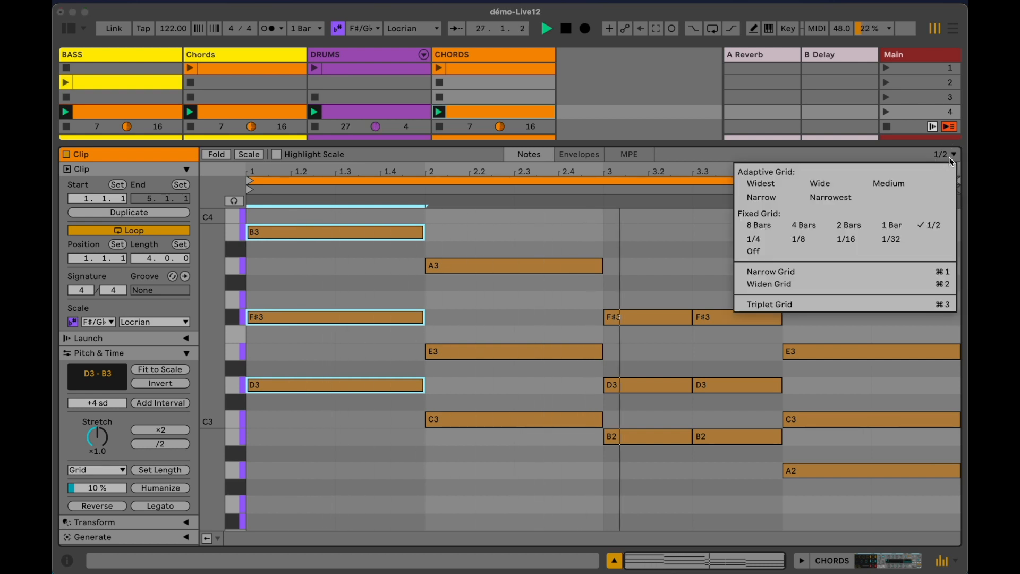
{"action": "left_click", "coordinate": [753, 238]}
{"action": "key", "text": "super+e"}
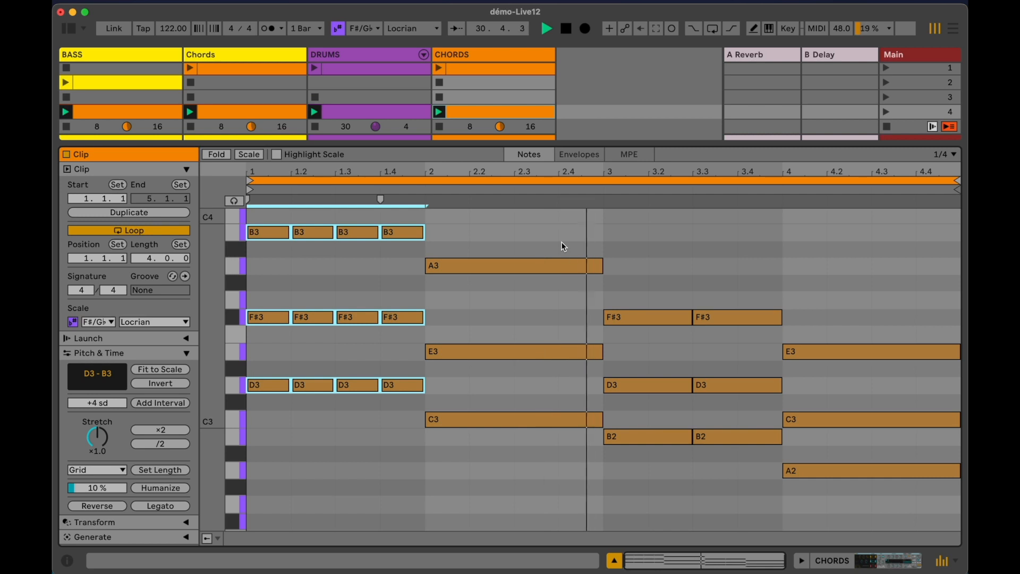
- Chop the bar 2 chord in half using a 1/2 grid
{"action": "left_click_drag", "start_coordinate": [558, 237], "coordinate": [494, 441]}
{"action": "left_click", "coordinate": [946, 154]}
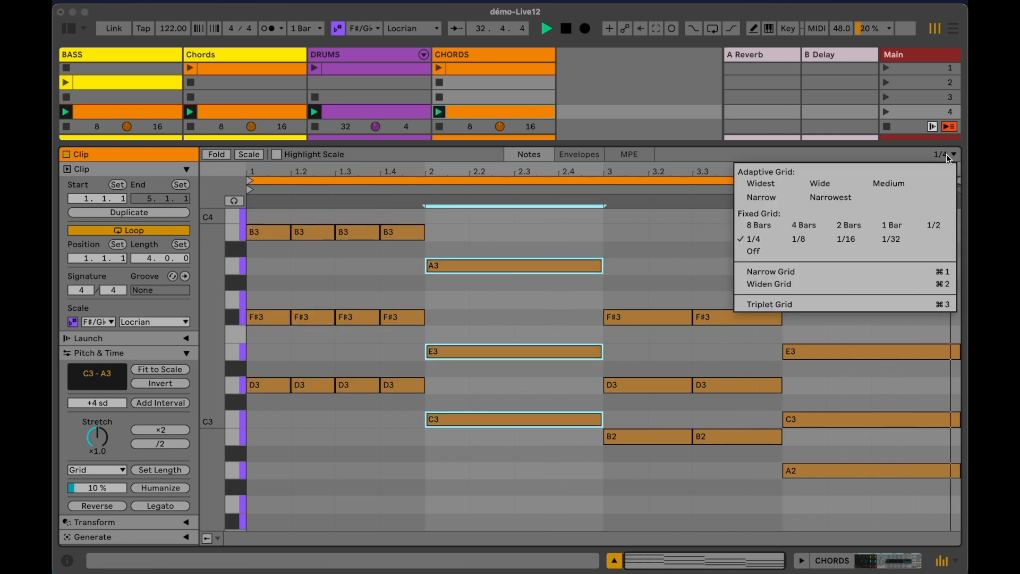
{"action": "left_click", "coordinate": [938, 226]}
{"action": "key", "text": "super+e"}
- Chop the second half of the bar 2 chord into 1/16 slices and join its first five slices
{"action": "left_click", "coordinate": [579, 234]}
{"action": "left_click_drag", "start_coordinate": [579, 235], "coordinate": [551, 481]}
{"action": "left_click", "coordinate": [950, 154]}
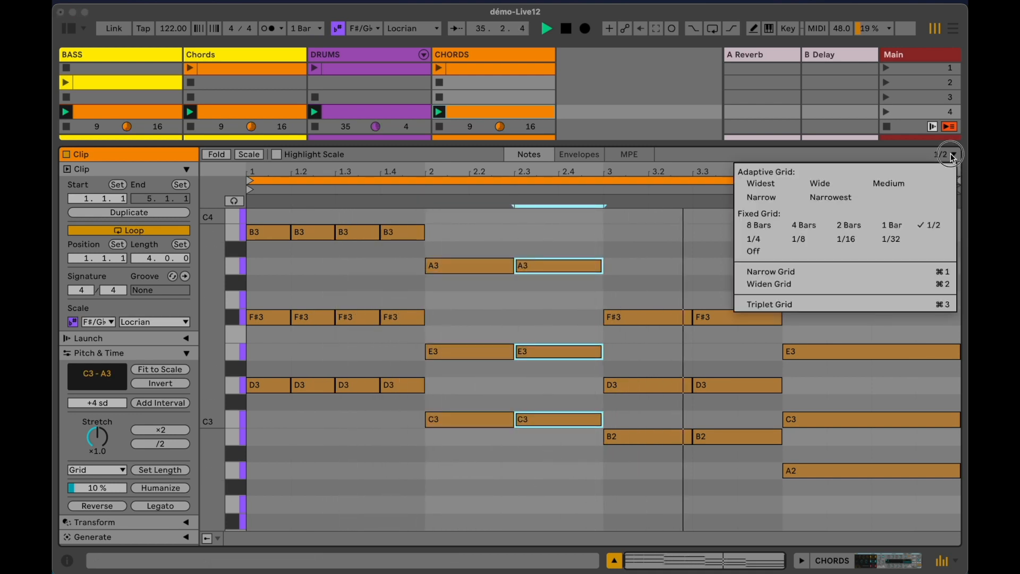
{"action": "left_click", "coordinate": [847, 239]}
{"action": "scroll", "coordinate": [853, 236], "scroll_direction": "down", "scroll_amount": 1}
{"action": "key", "text": "super+e"}
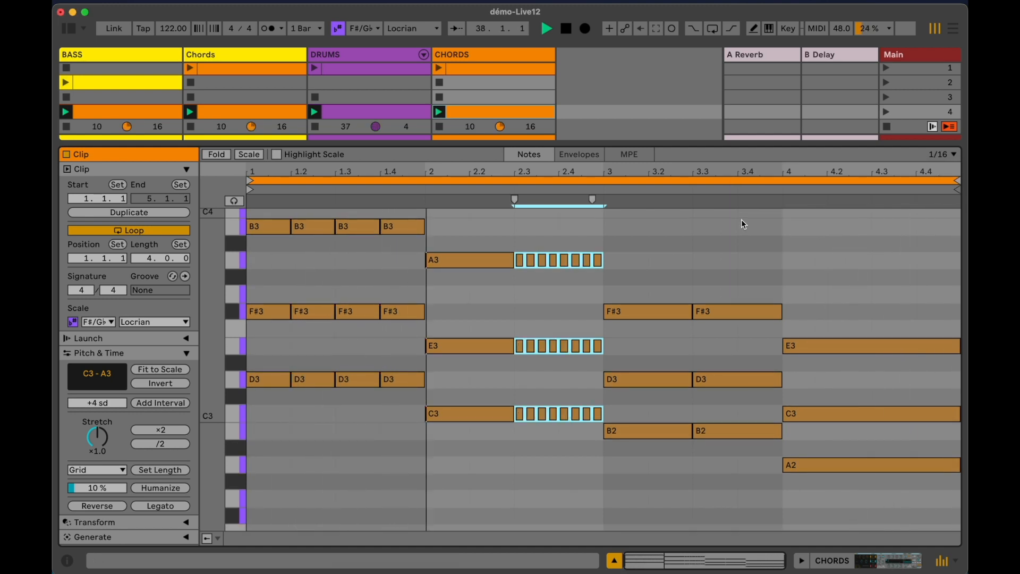
{"action": "left_click_drag", "start_coordinate": [566, 225], "coordinate": [516, 423]}
{"action": "key", "text": "super+j"}
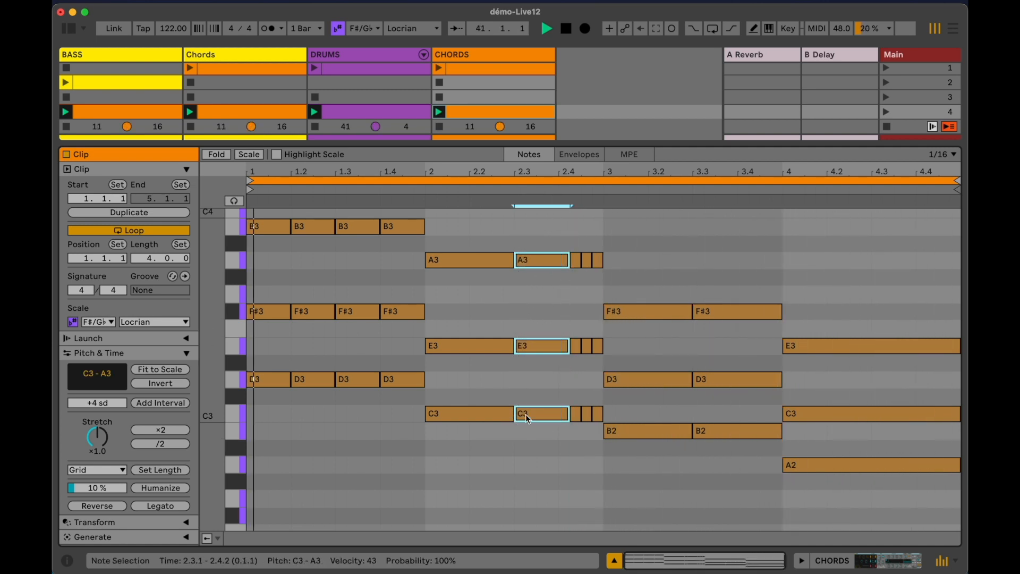
- Open the yellow BASS clip in scene 2 for note editing and launch it
{"action": "left_click", "coordinate": [162, 81]}
{"action": "scroll", "coordinate": [159, 69], "scroll_direction": "up", "scroll_amount": 1}
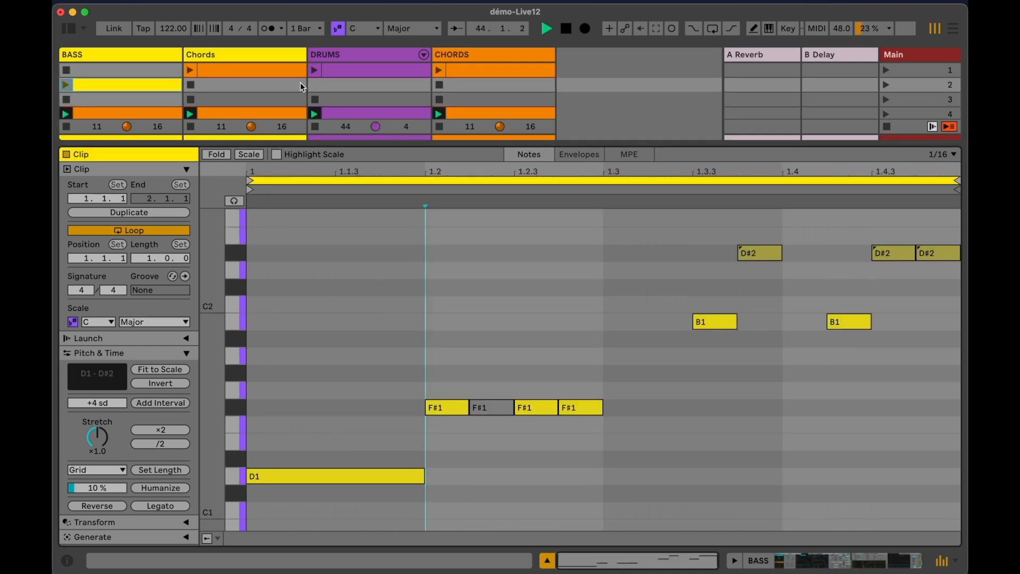
{"action": "scroll", "coordinate": [96, 86], "scroll_direction": "down", "scroll_amount": 2}
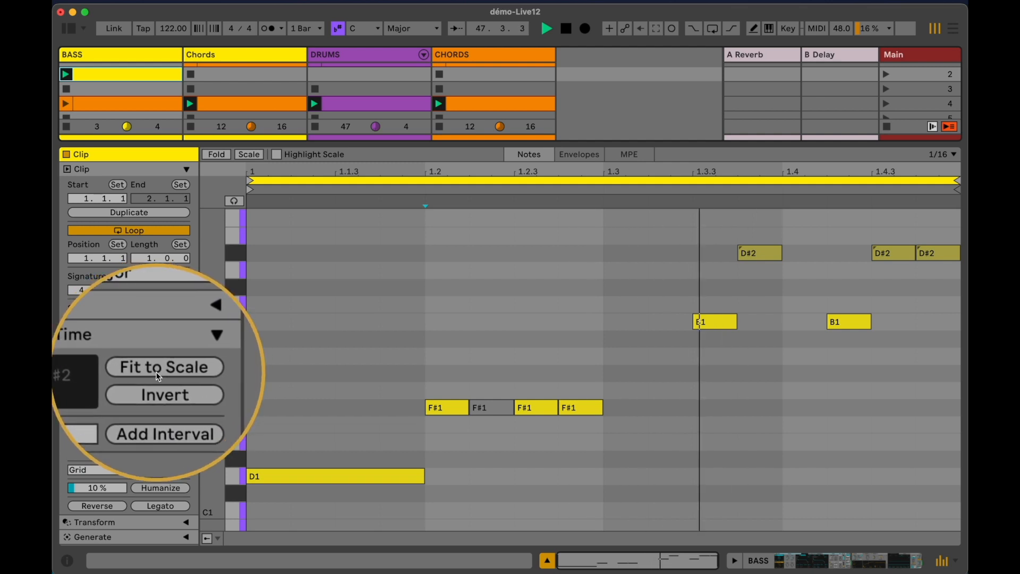
- Toggle the bass clip's scale mode off, on and off again
{"action": "left_click", "coordinate": [76, 323]}
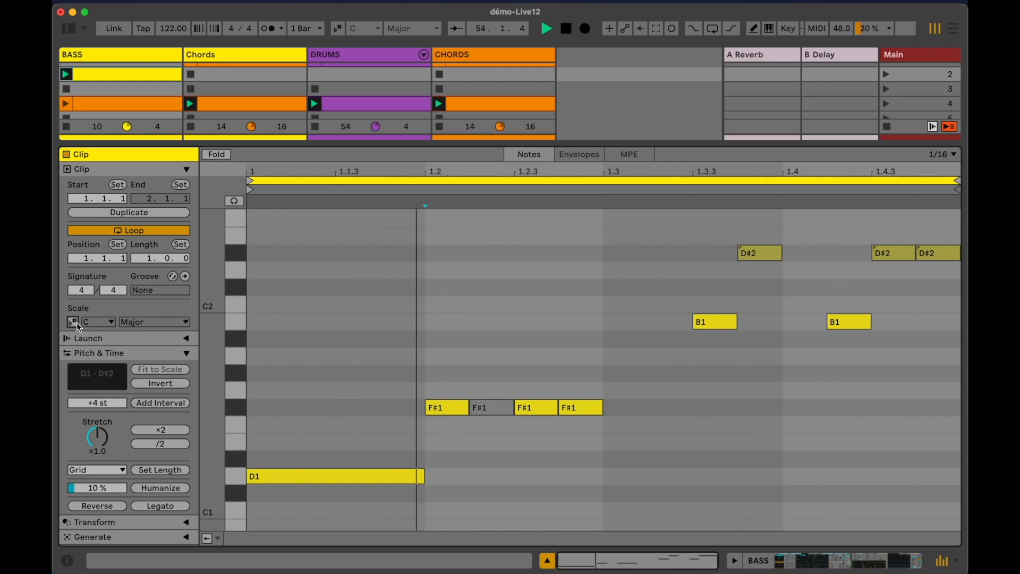
{"action": "left_click", "coordinate": [76, 323]}
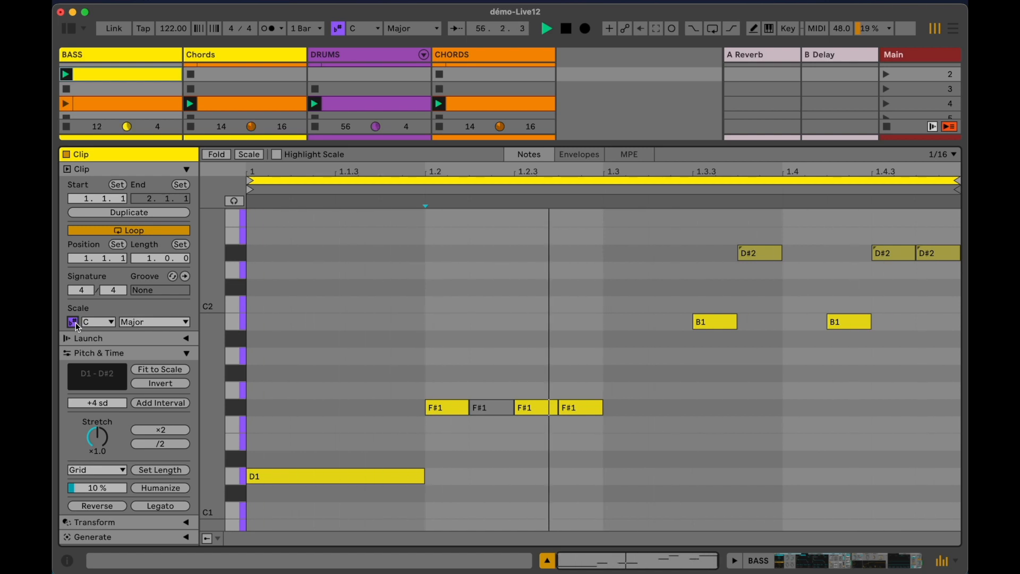
{"action": "left_click", "coordinate": [76, 323]}
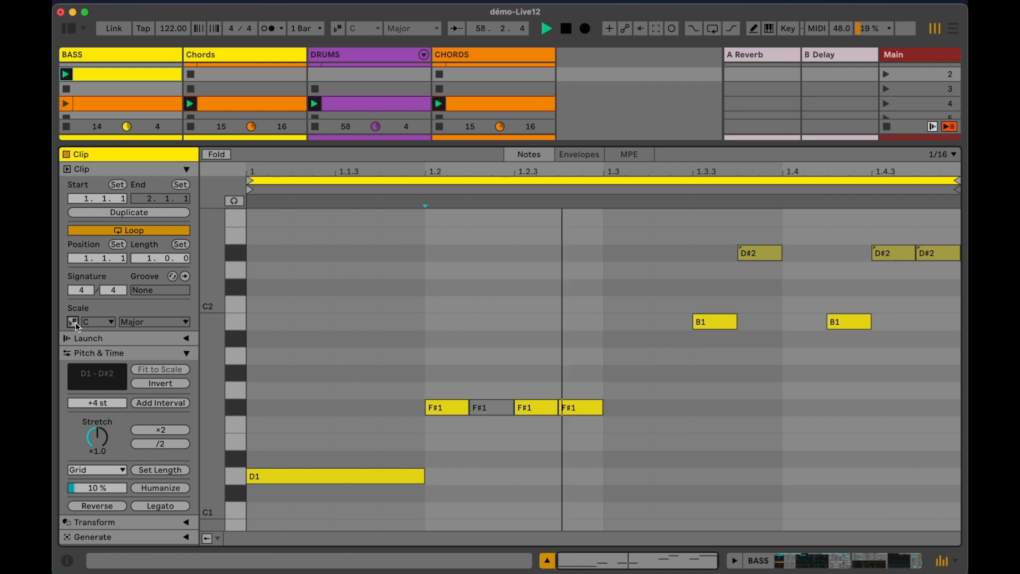
- Raise the Tone of the BASS track's Bassic instrument to 51.6 and return to the clip's notes
{"action": "key", "text": "shift+Tab"}
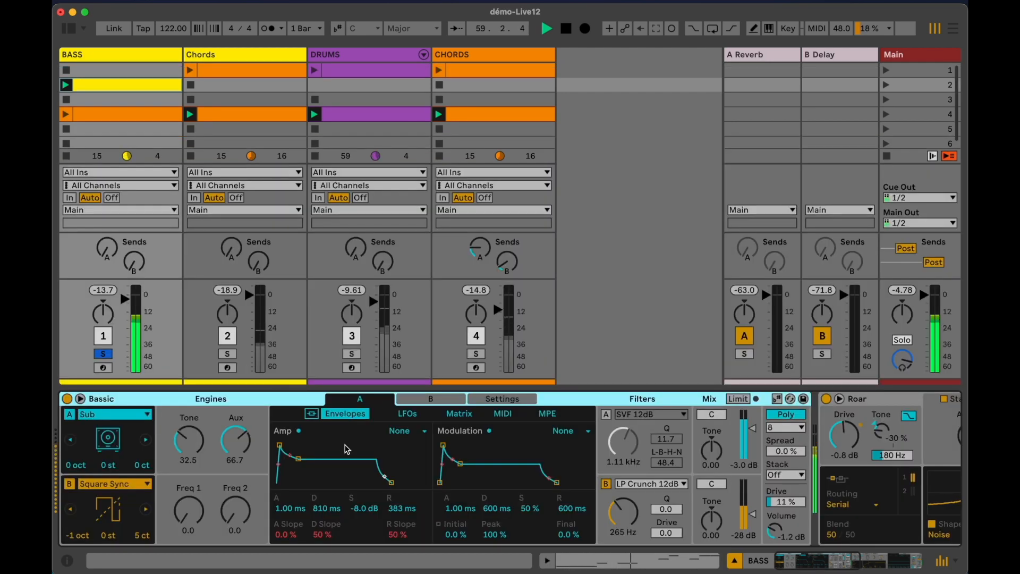
{"action": "left_click_drag", "start_coordinate": [195, 454], "coordinate": [195, 437]}
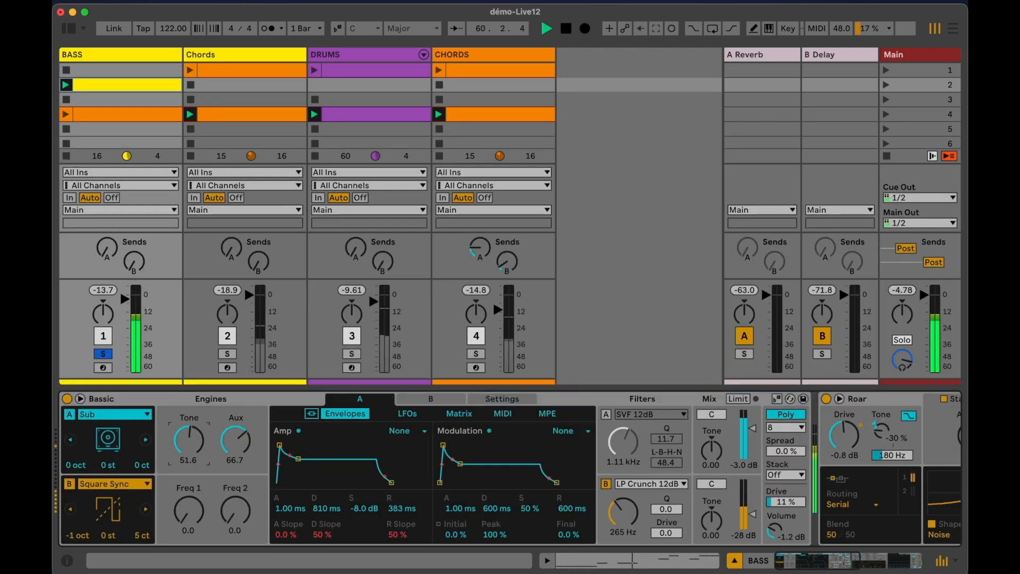
{"action": "key", "text": "shift+Tab"}
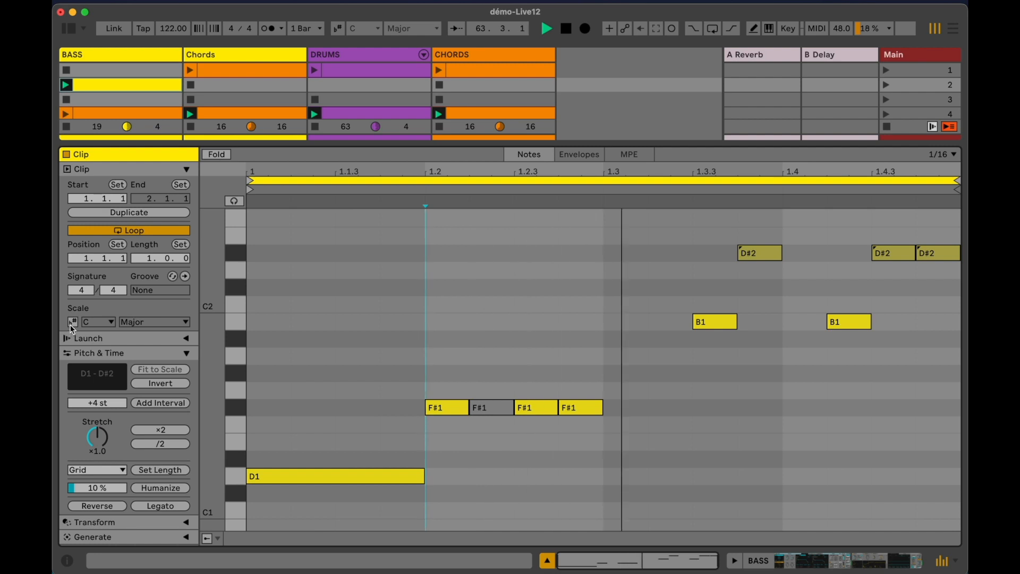
- Turn on the bass clip's C Major scale and fit all its notes to that scale
{"action": "left_click", "coordinate": [72, 322]}
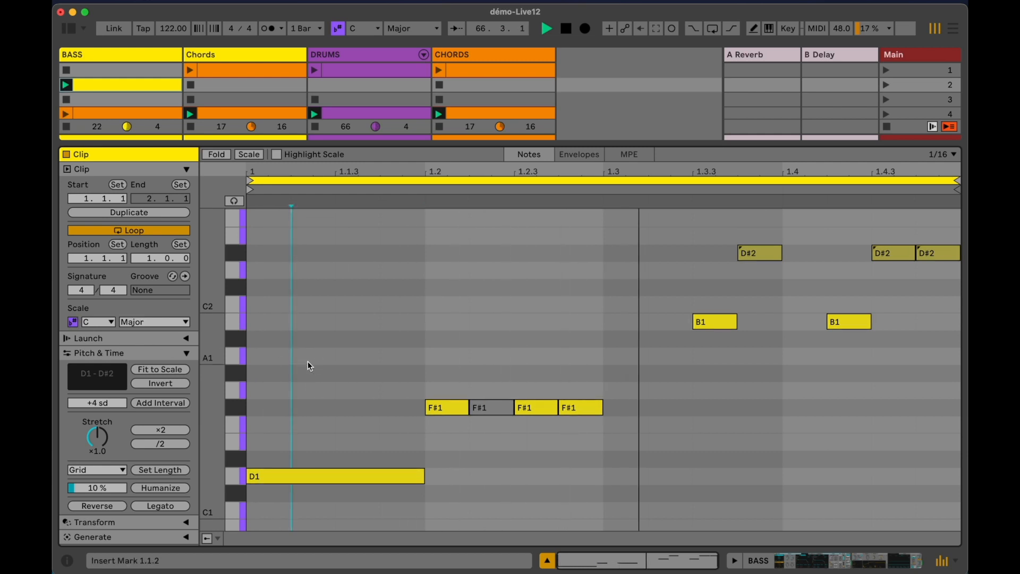
{"action": "key", "text": "super+a"}
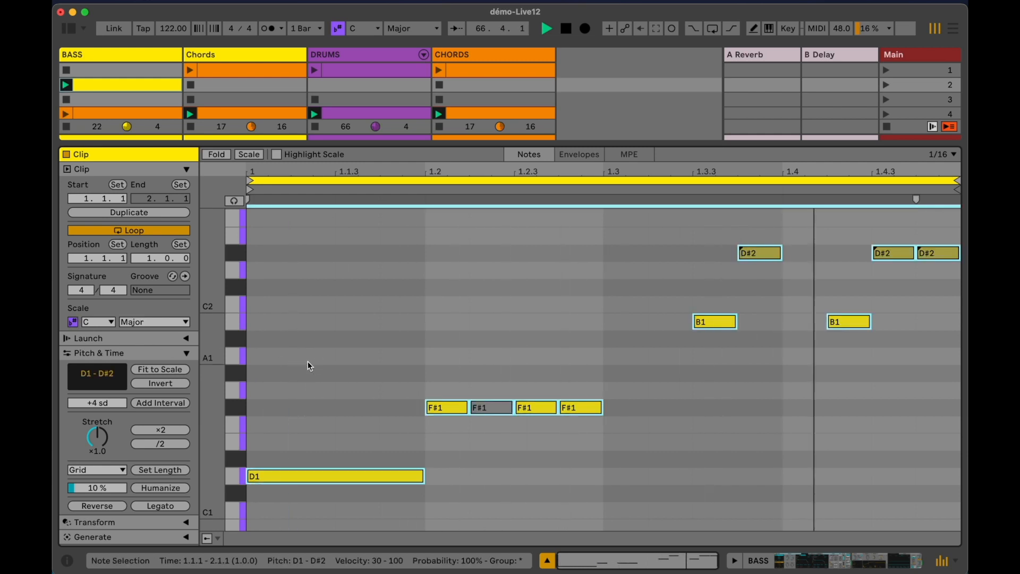
{"action": "left_click", "coordinate": [161, 370]}
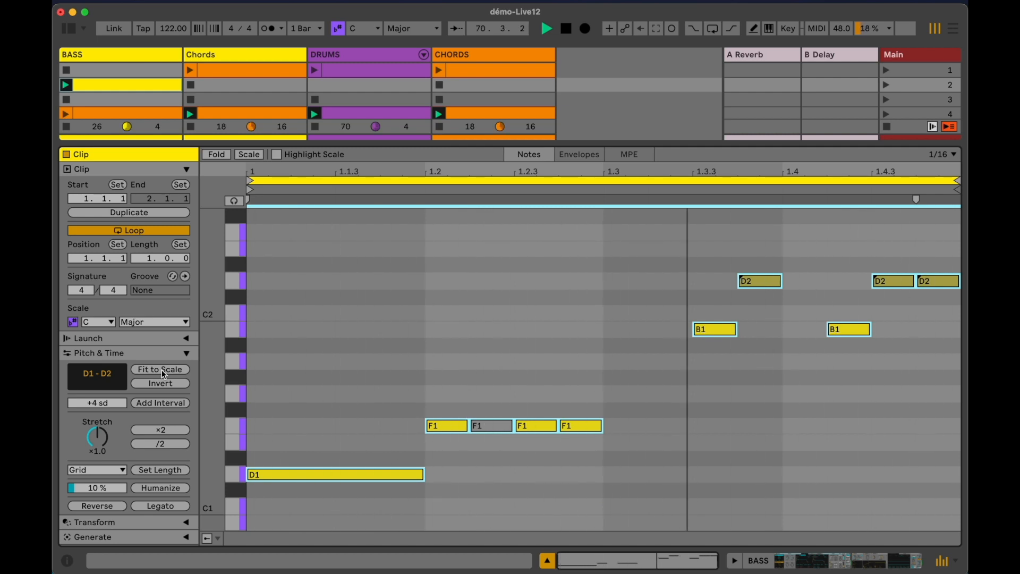
- Change the bass clip's scale to F#/Gb Minor and fit the selected notes to it
{"action": "left_click", "coordinate": [111, 322]}
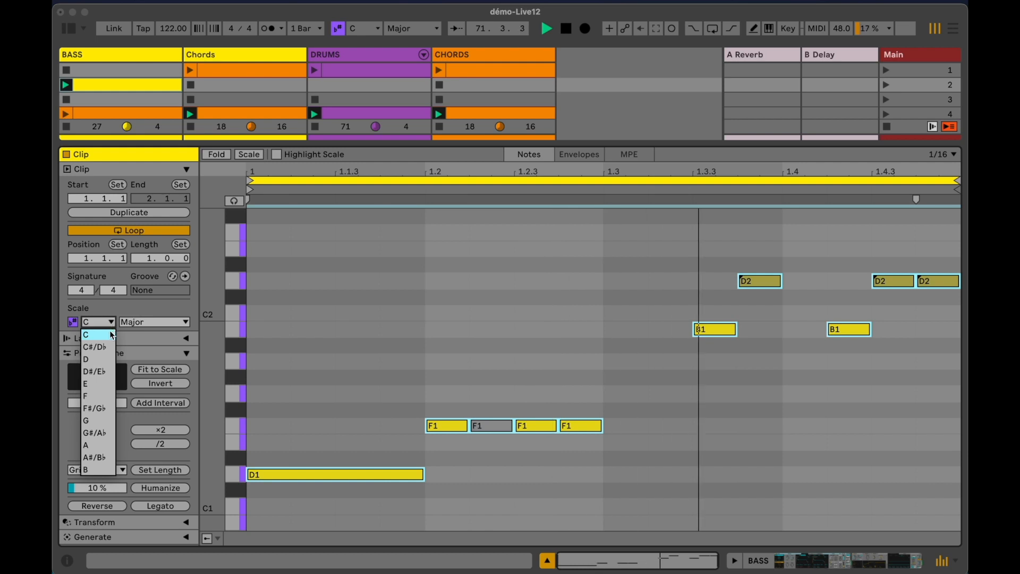
{"action": "left_click", "coordinate": [95, 408]}
{"action": "left_click", "coordinate": [151, 322]}
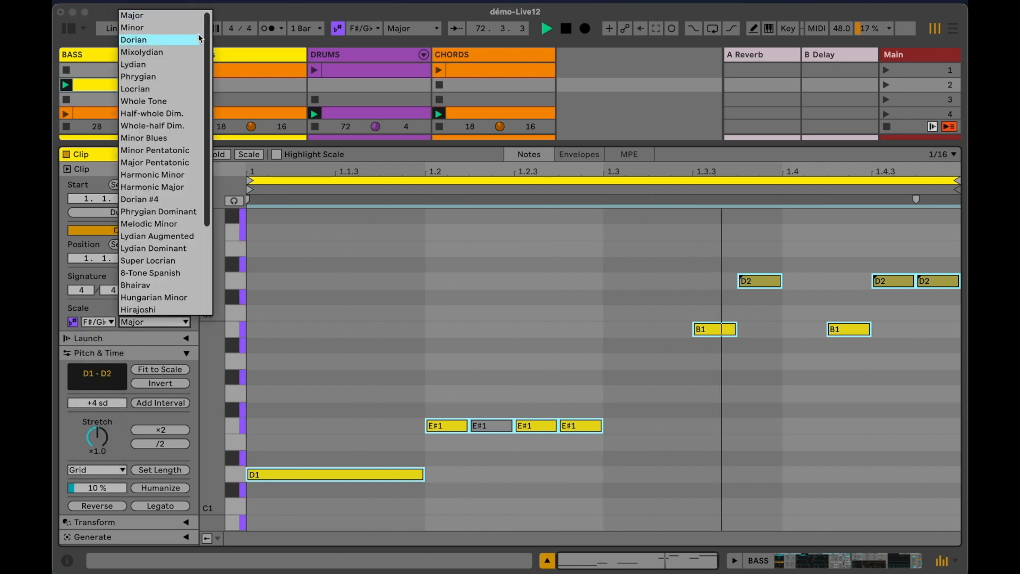
{"action": "left_click", "coordinate": [181, 27]}
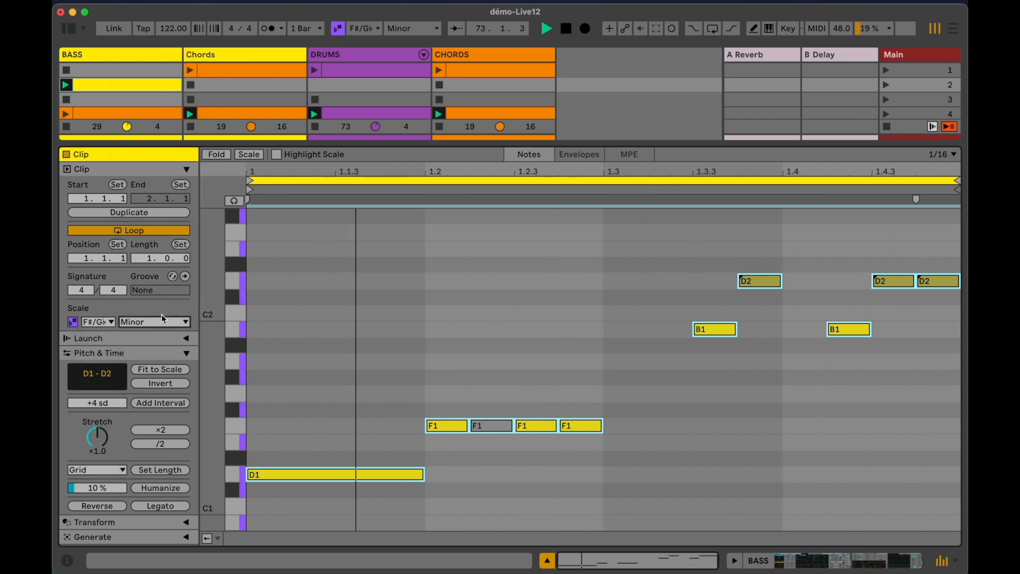
{"action": "left_click", "coordinate": [170, 369]}
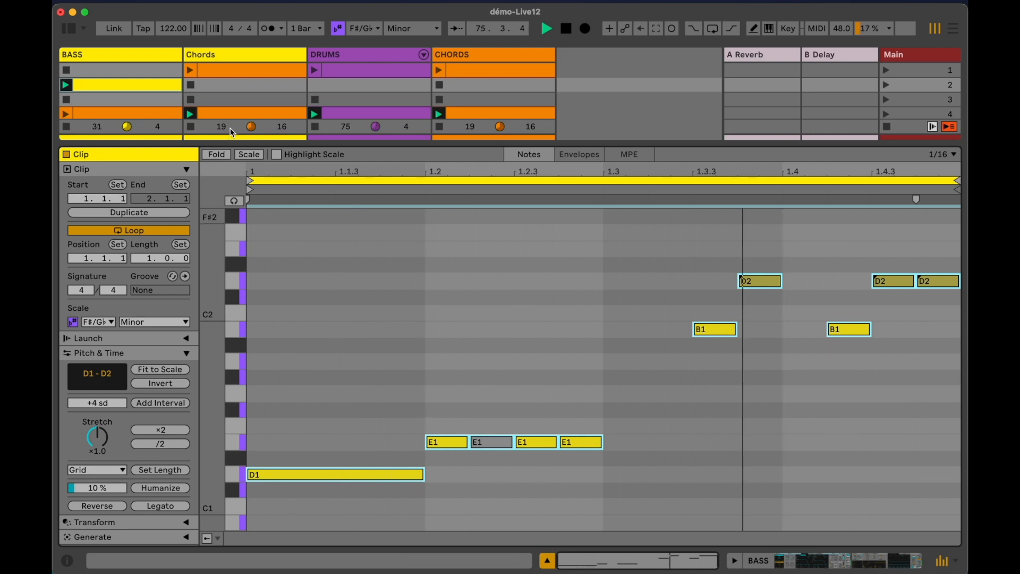
- Add +7 and +4 semitone intervals to all notes of the Chords track's scene 1 clip
{"action": "left_click", "coordinate": [237, 70]}
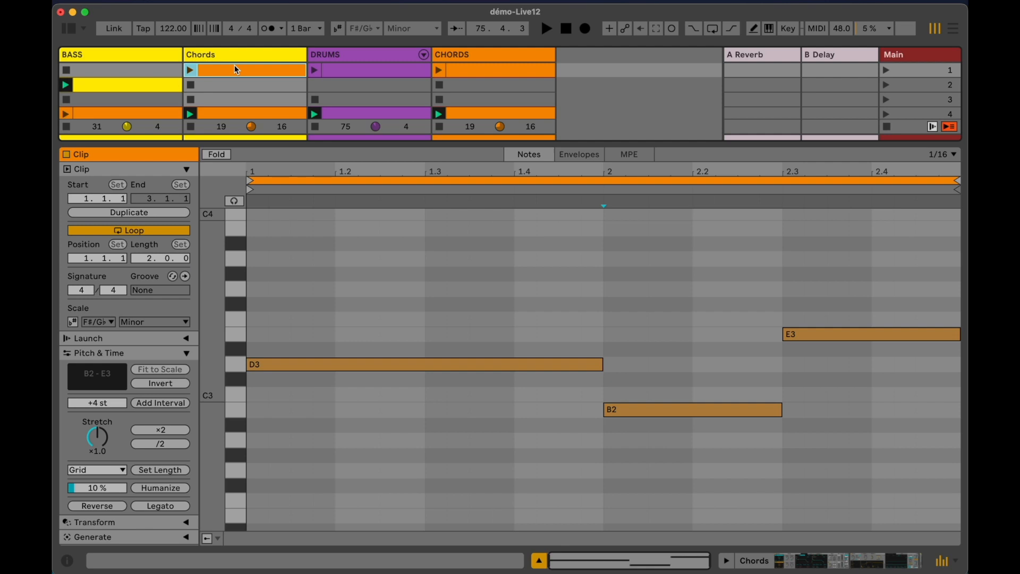
{"action": "left_click_drag", "start_coordinate": [279, 244], "coordinate": [864, 476]}
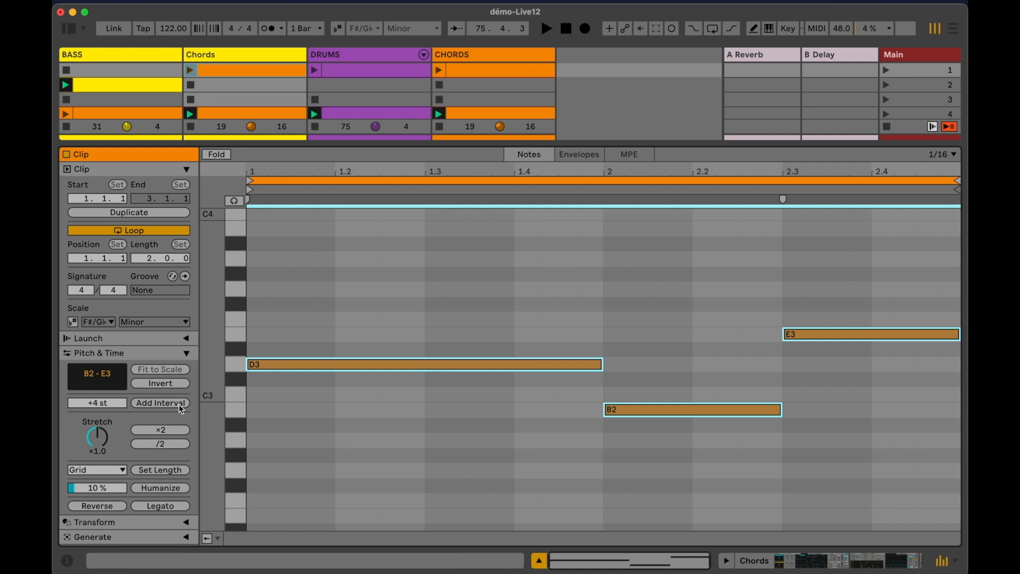
{"action": "left_click", "coordinate": [104, 405]}
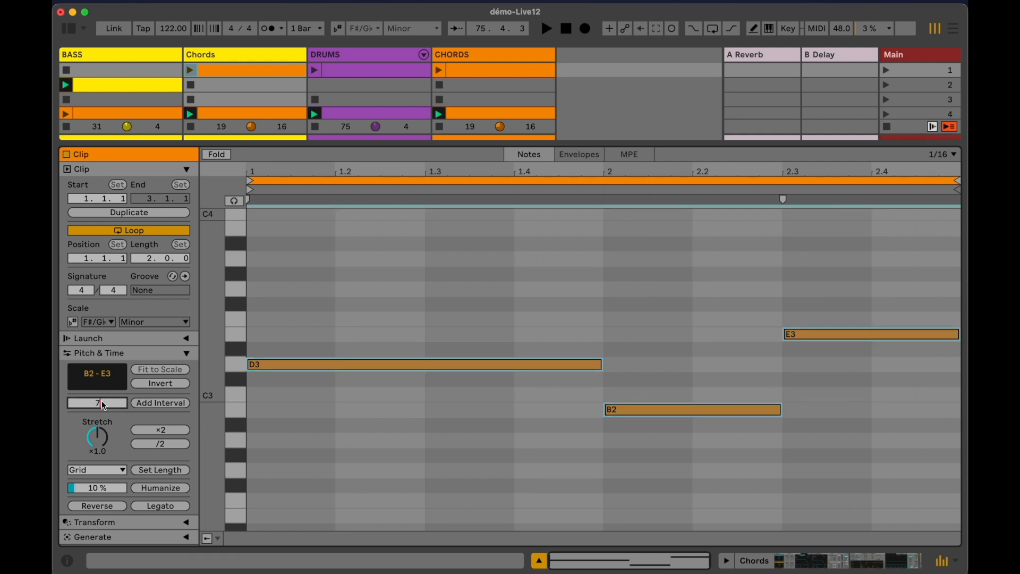
{"action": "key", "text": "Return"}
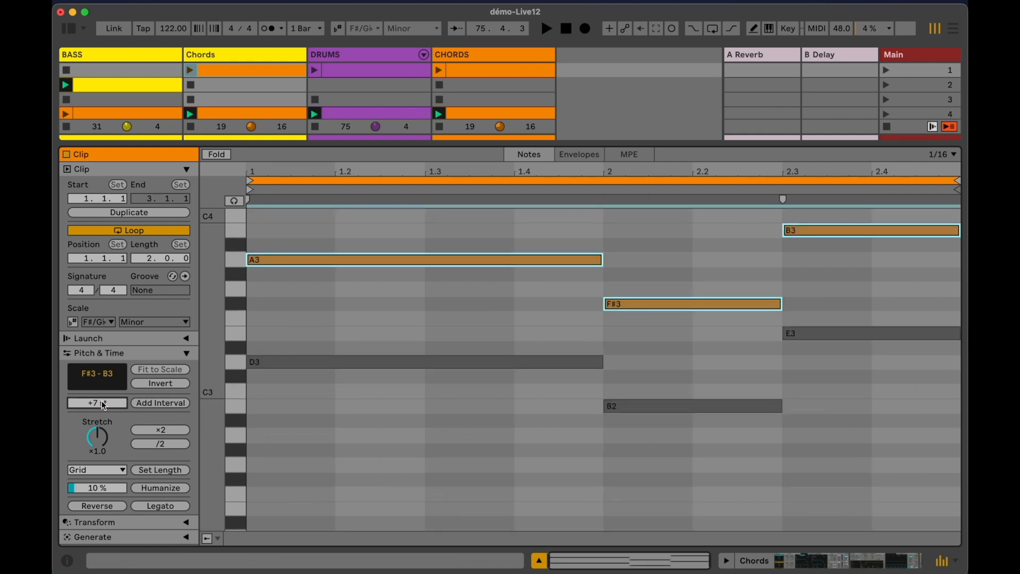
{"action": "type", "text": "4"}
{"action": "key", "text": "Return"}
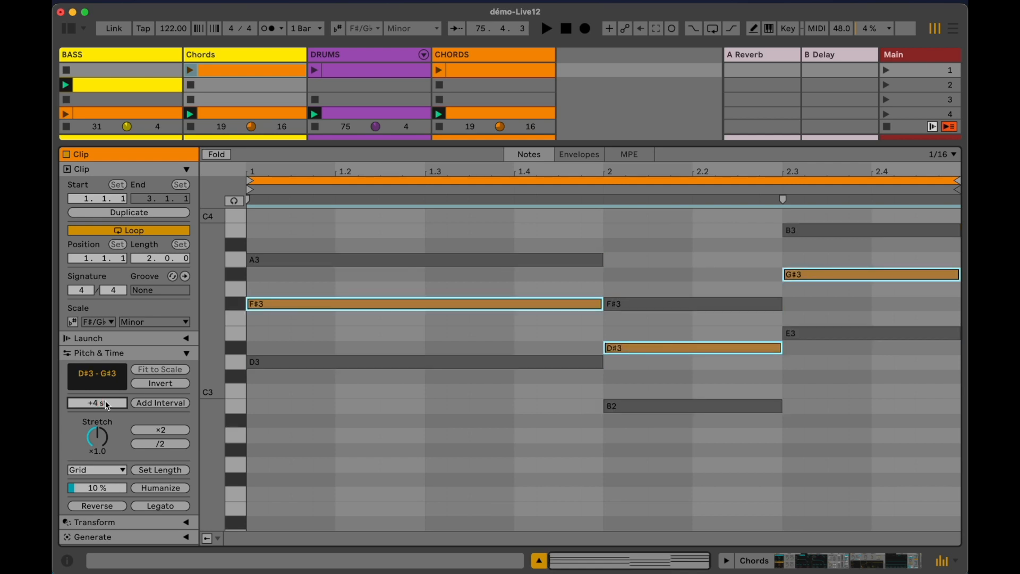
- Start playback and launch the scene 1 clip on the Chords track
{"action": "left_click", "coordinate": [297, 333]}
{"action": "left_click", "coordinate": [279, 53]}
{"action": "key", "text": "space"}
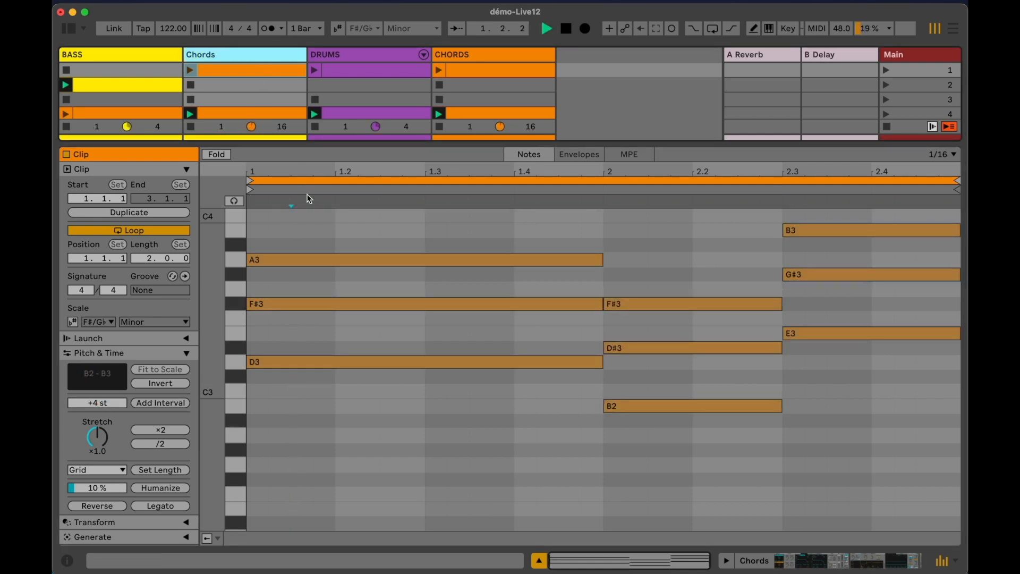
{"action": "left_click", "coordinate": [190, 70]}
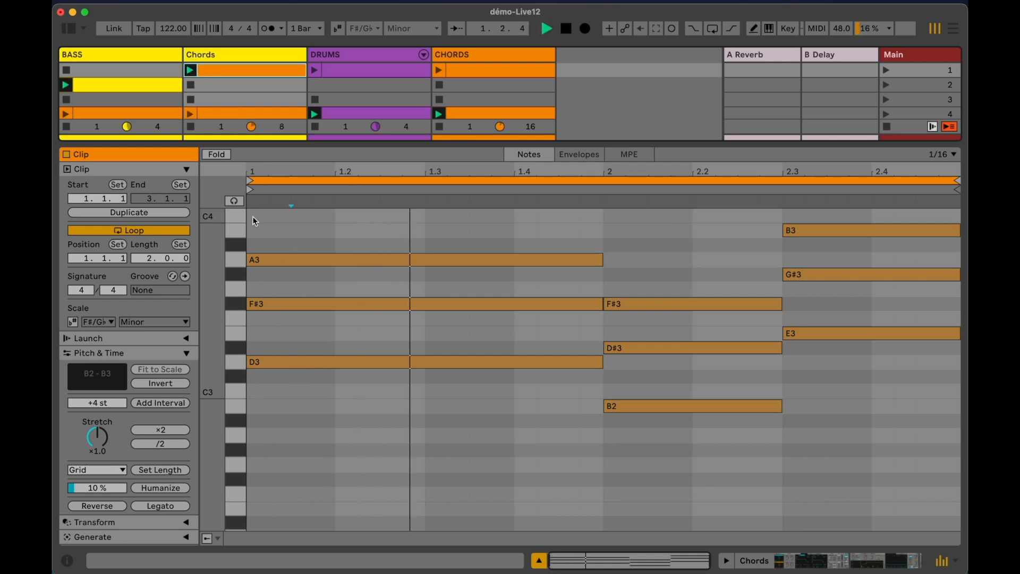
- Turn on the F#/Gb Minor scale for the Chords clip, fit all its notes to it and clear the selection
{"action": "left_click", "coordinate": [72, 322]}
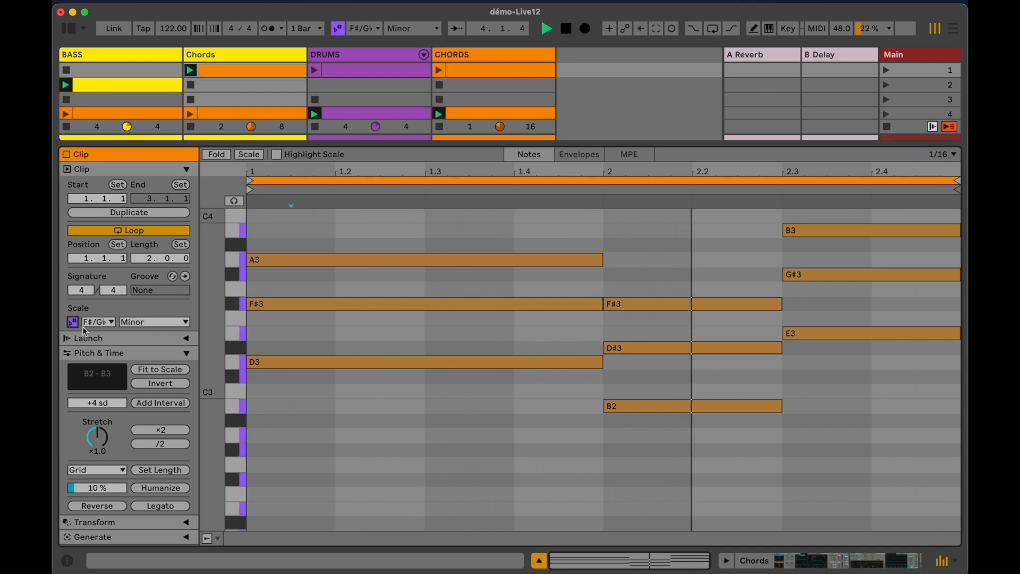
{"action": "left_click", "coordinate": [154, 369]}
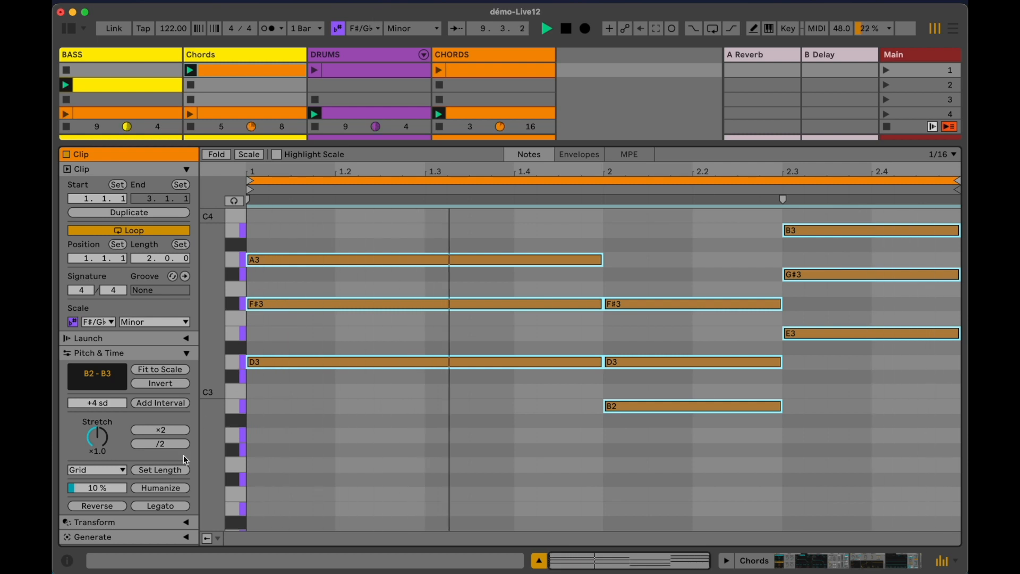
{"action": "left_click", "coordinate": [835, 388]}
- Set the length of the two chords in bar 2 to 1/16
{"action": "left_click_drag", "start_coordinate": [915, 211], "coordinate": [690, 423]}
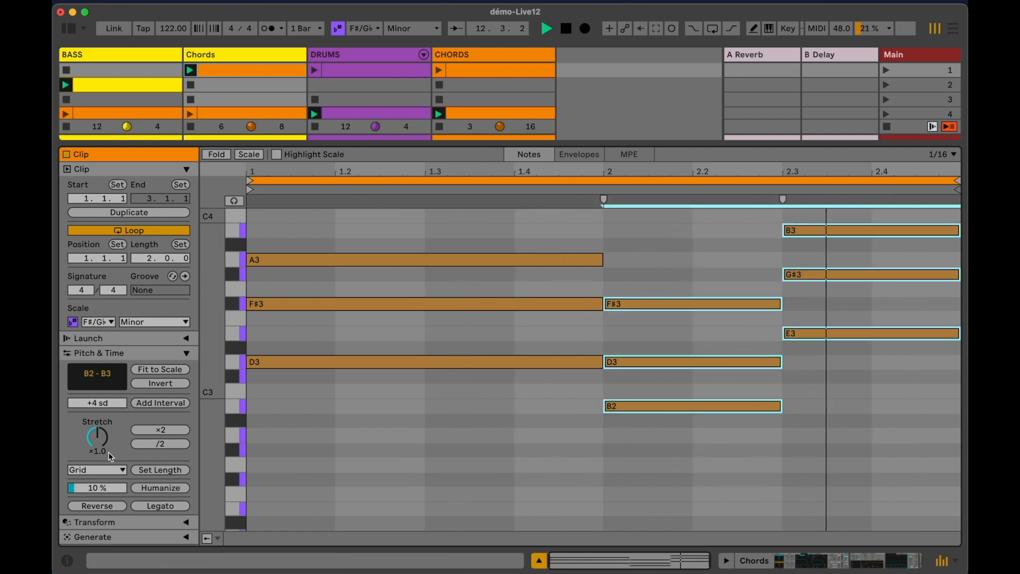
{"action": "left_click", "coordinate": [111, 471]}
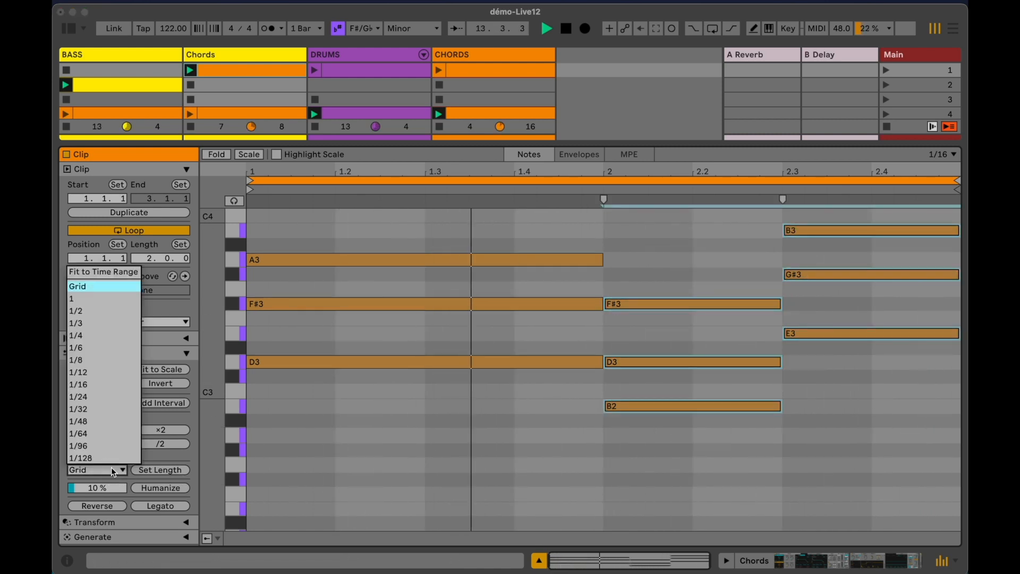
{"action": "left_click", "coordinate": [98, 384]}
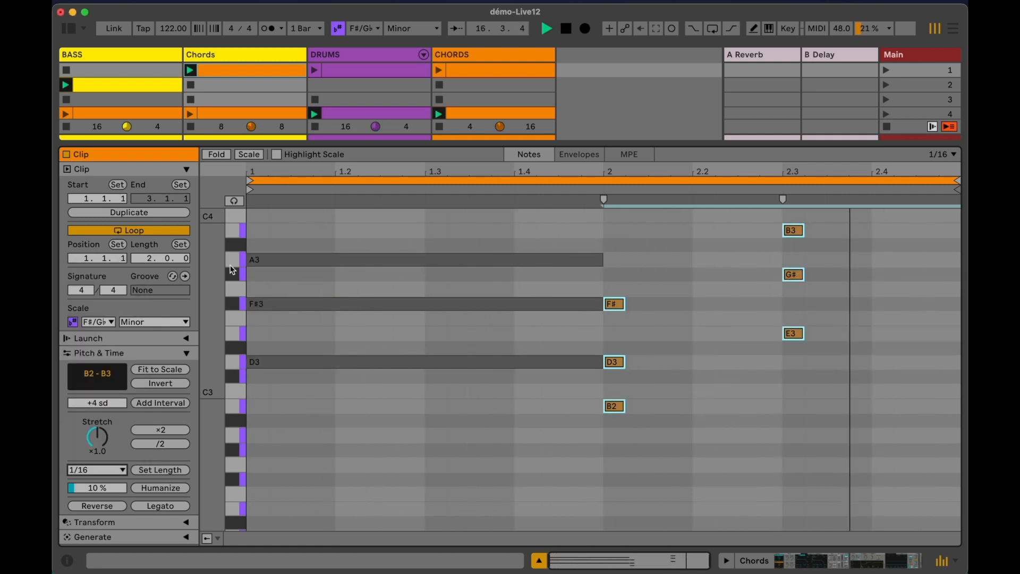
- Open the DRUMS track's scene 1 clip, stop playback, and launch that clip
{"action": "left_click", "coordinate": [361, 71]}
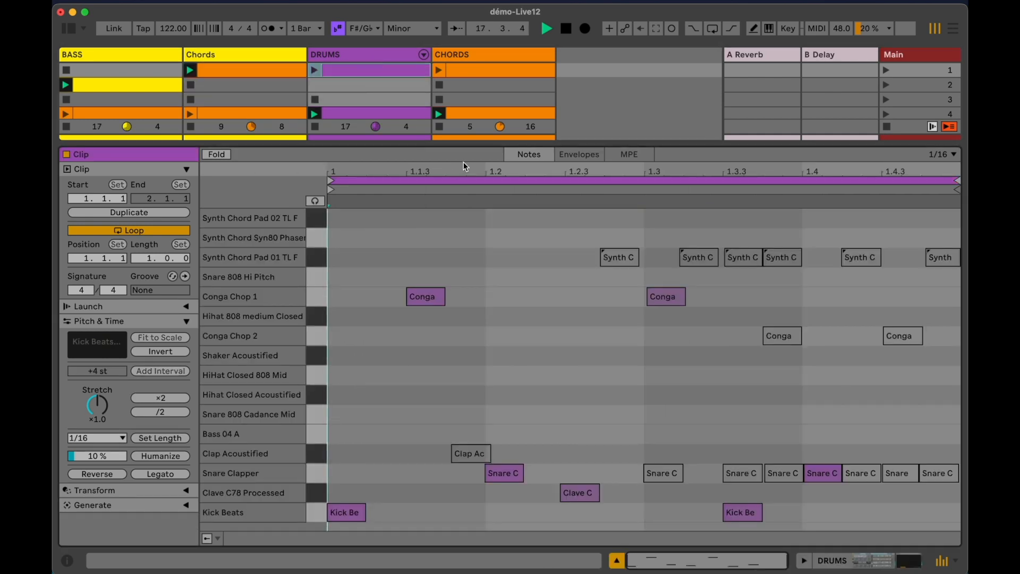
{"action": "key", "text": "space"}
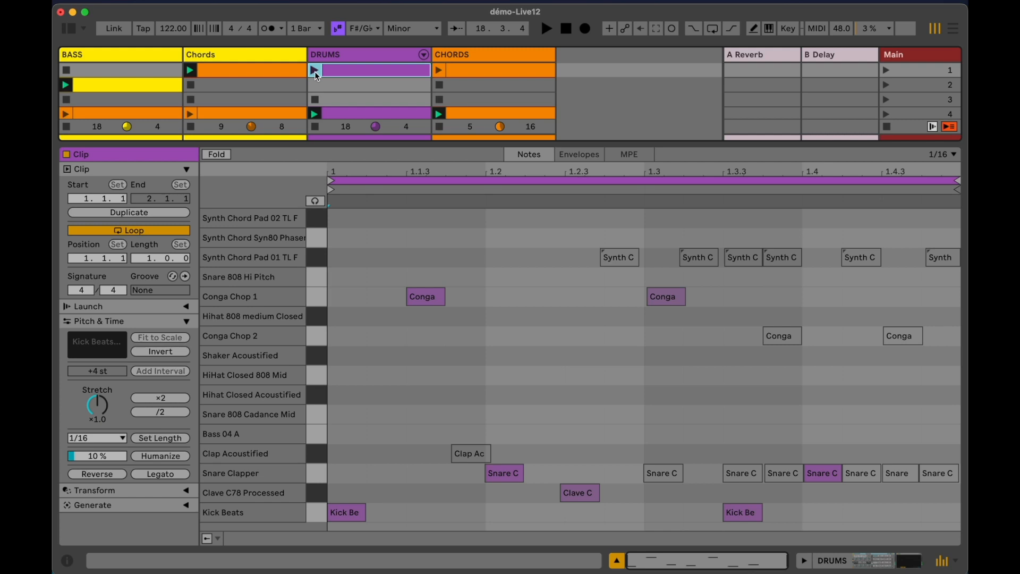
{"action": "left_click", "coordinate": [314, 71]}
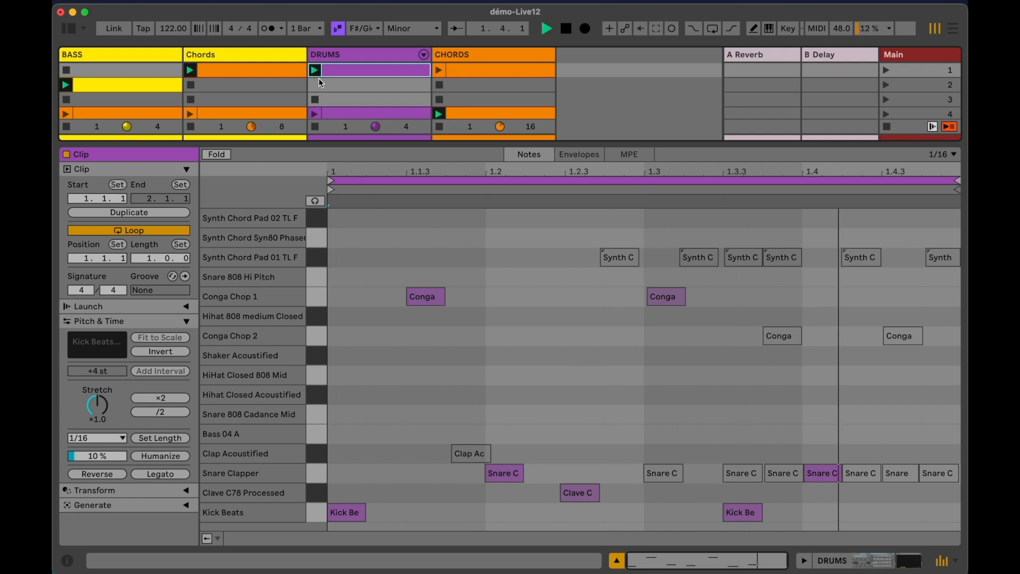
- Select all notes in the drum clip and humanize their timing repeatedly at 10%
{"action": "key", "text": "super+a"}
{"action": "left_click", "coordinate": [175, 459]}
{"action": "left_click", "coordinate": [176, 459]}
{"action": "left_click", "coordinate": [174, 457]}
{"action": "left_click", "coordinate": [174, 457]}
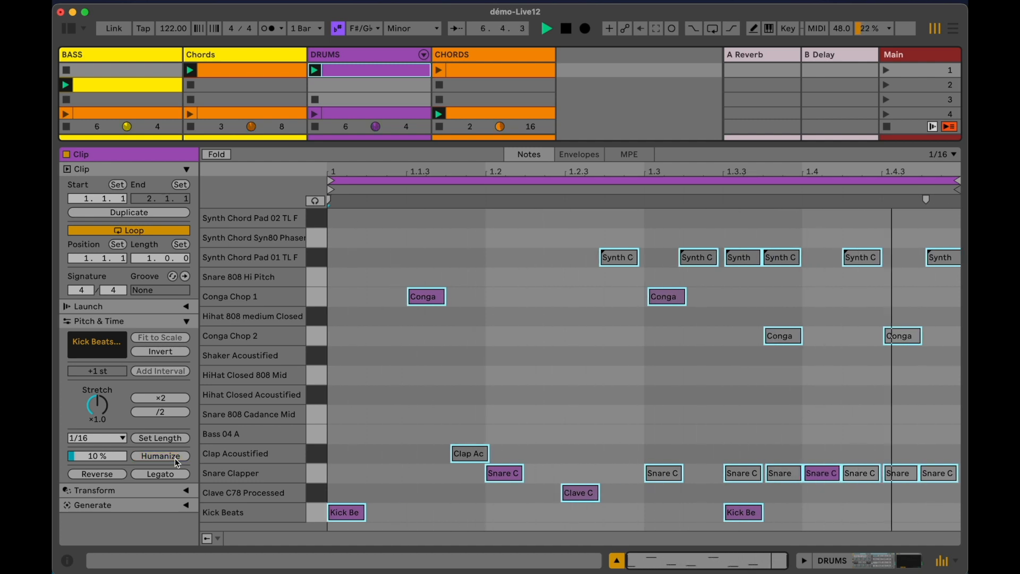
{"action": "left_click", "coordinate": [174, 458]}
- Raise the humanize amount to 50% and humanize all the drum notes several times
{"action": "left_click_drag", "start_coordinate": [98, 460], "coordinate": [98, 451]}
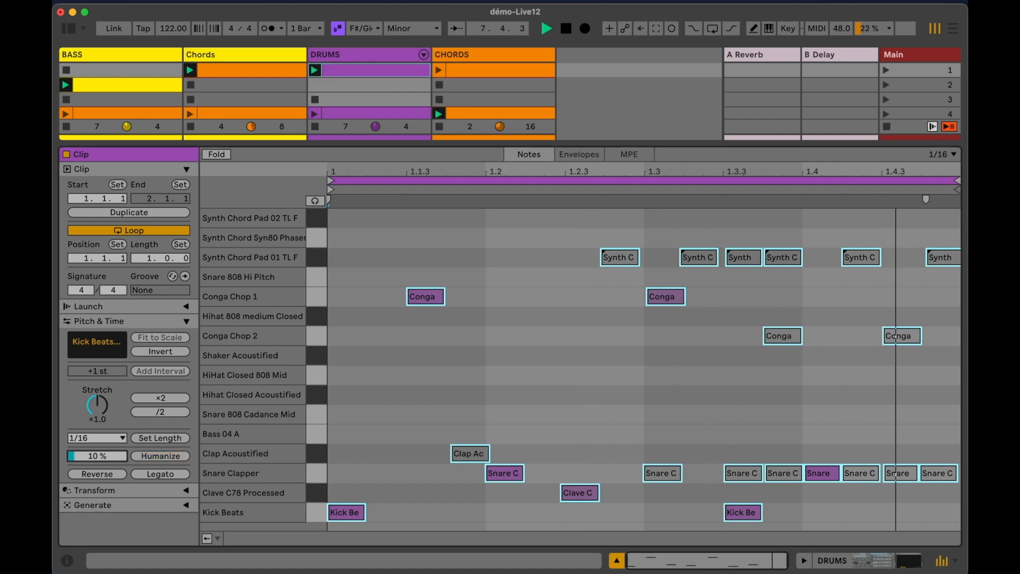
{"action": "mouse_move", "coordinate": [97, 456]}
{"action": "left_mouse_down"}
{"action": "mouse_move", "coordinate": [97, 440]}
{"action": "mouse_move", "coordinate": [98, 456]}
{"action": "left_mouse_up"}
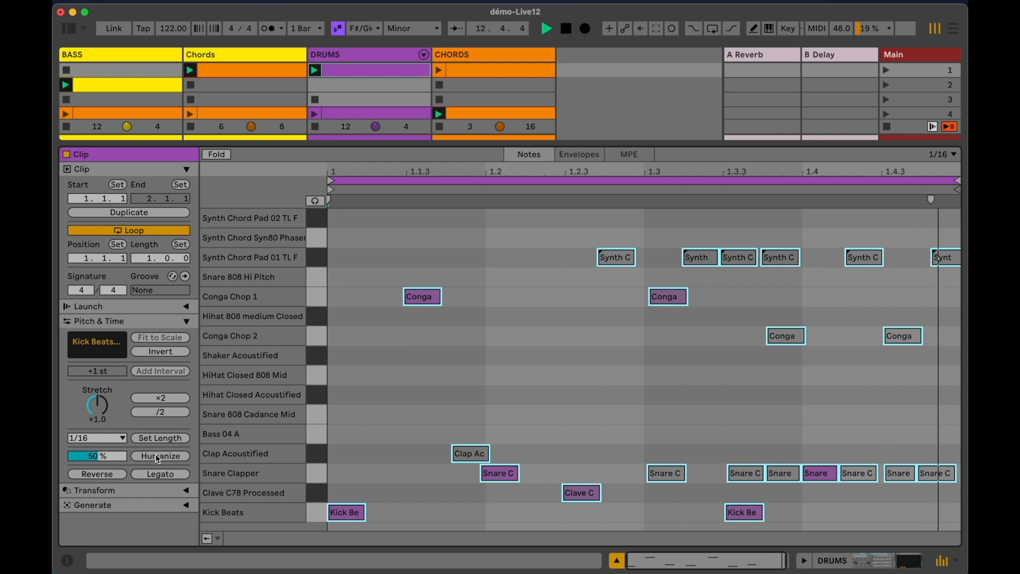
{"action": "left_click", "coordinate": [156, 456]}
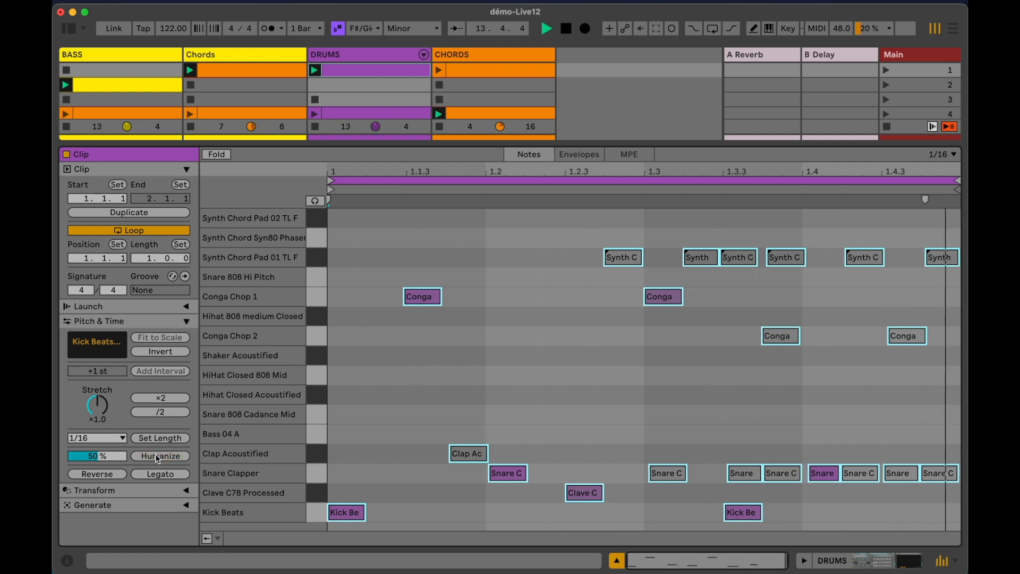
{"action": "left_click", "coordinate": [156, 455]}
{"action": "left_click", "coordinate": [155, 455]}
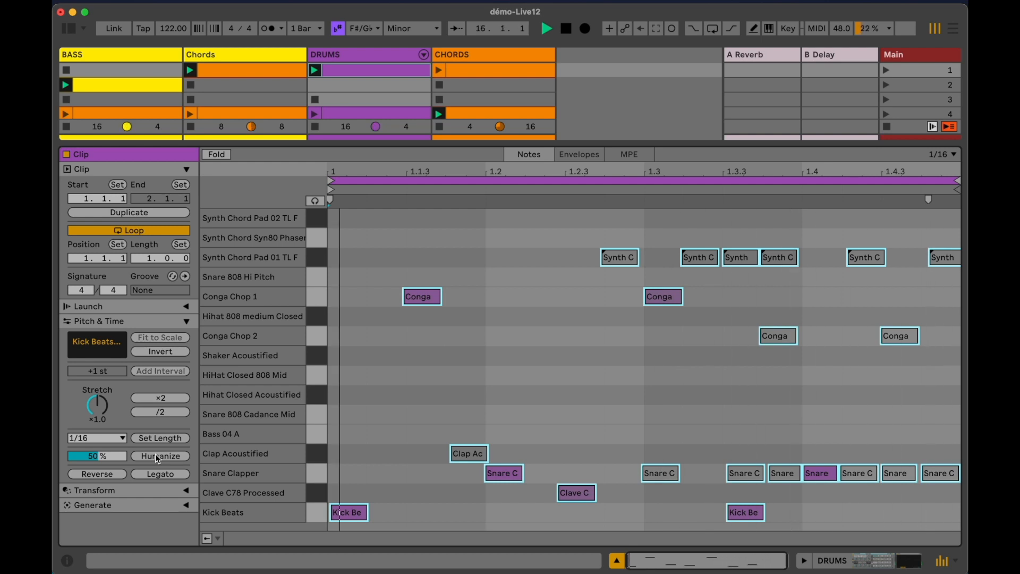
{"action": "left_click", "coordinate": [155, 455]}
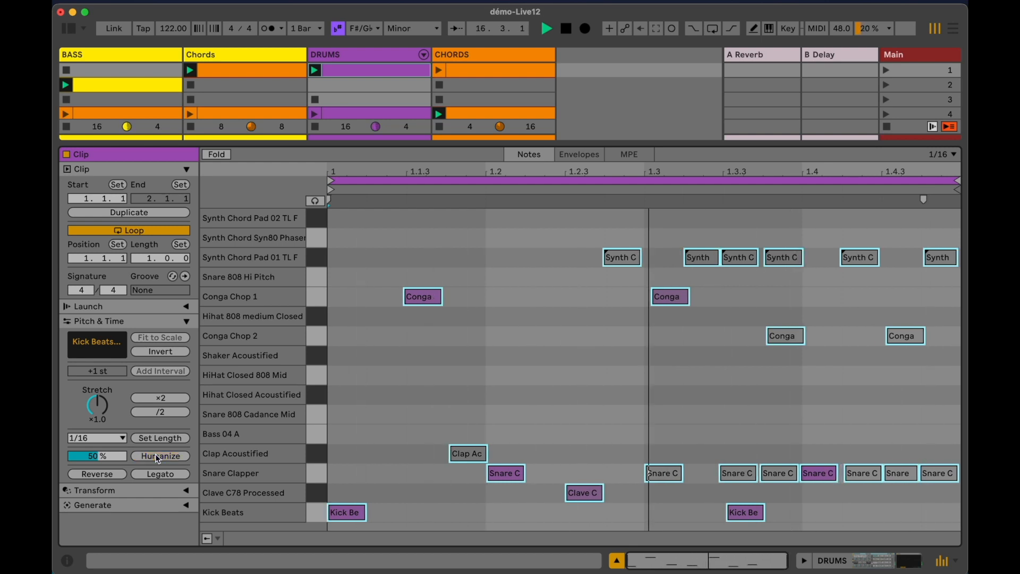
- Duplicate the drum clip's loop until it is 8 bars long, humanizing the copied notes at 50%
{"action": "left_click", "coordinate": [129, 211]}
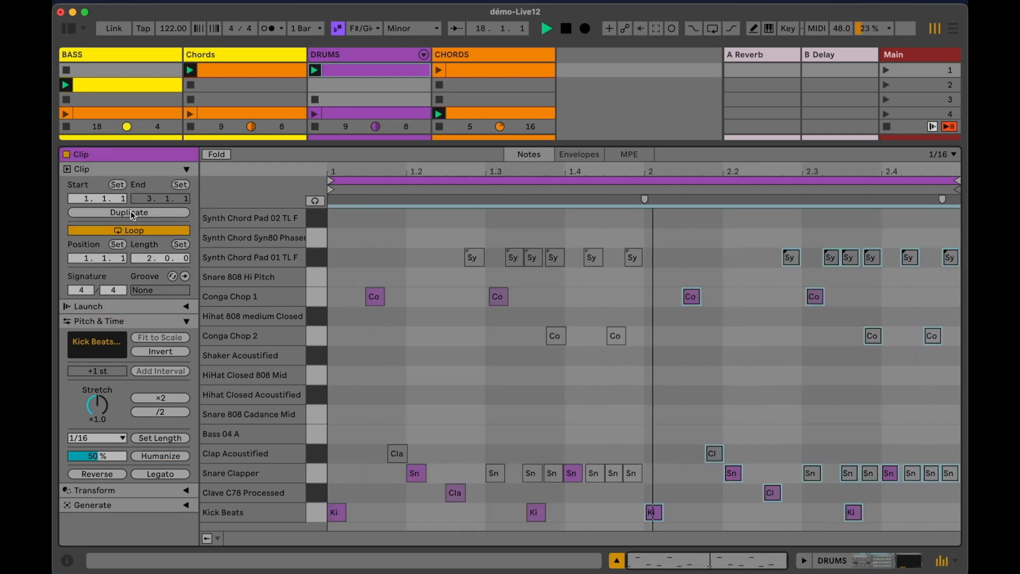
{"action": "left_click", "coordinate": [174, 460]}
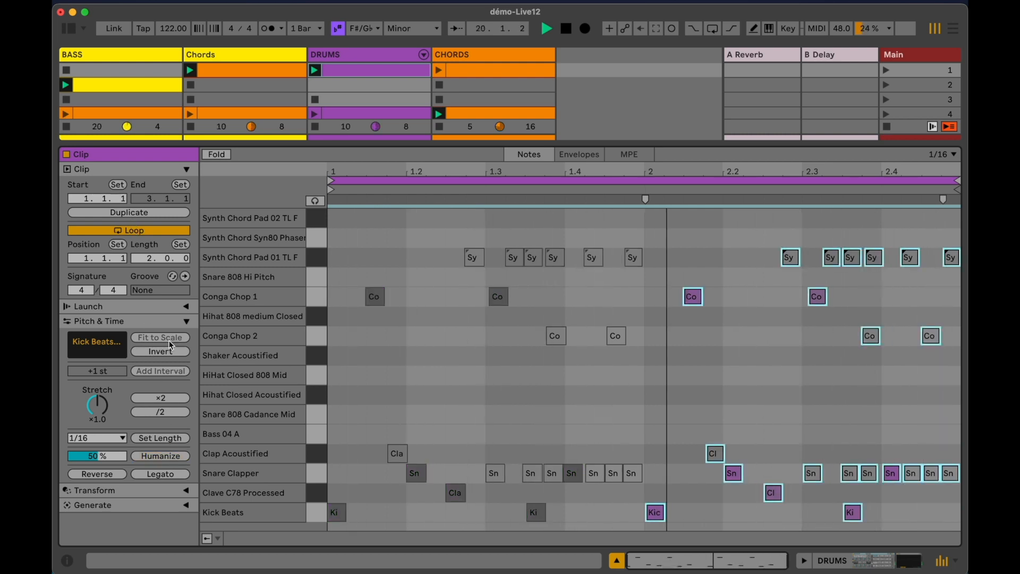
{"action": "left_click", "coordinate": [151, 210]}
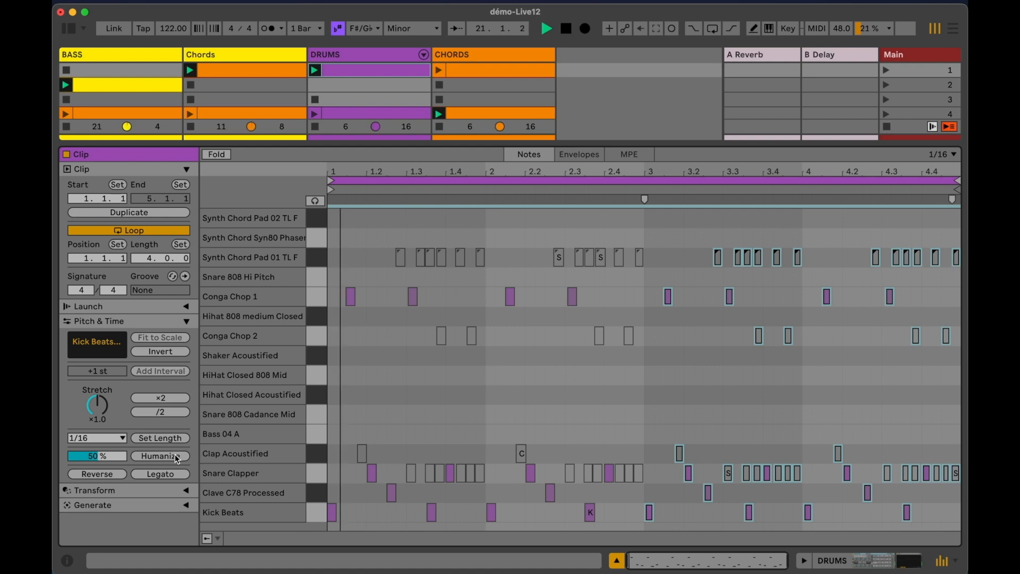
{"action": "left_click", "coordinate": [137, 212]}
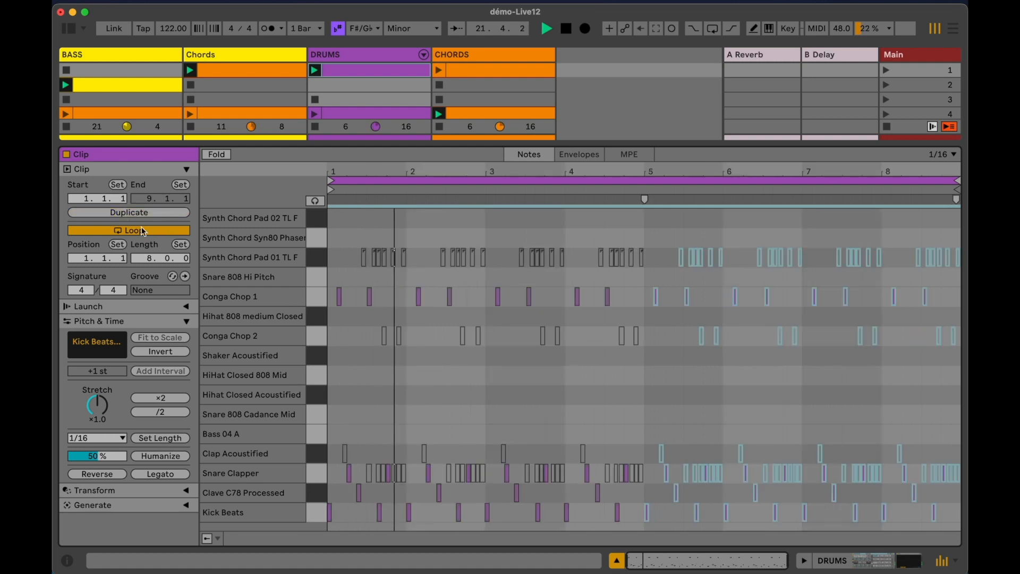
{"action": "left_click", "coordinate": [159, 455]}
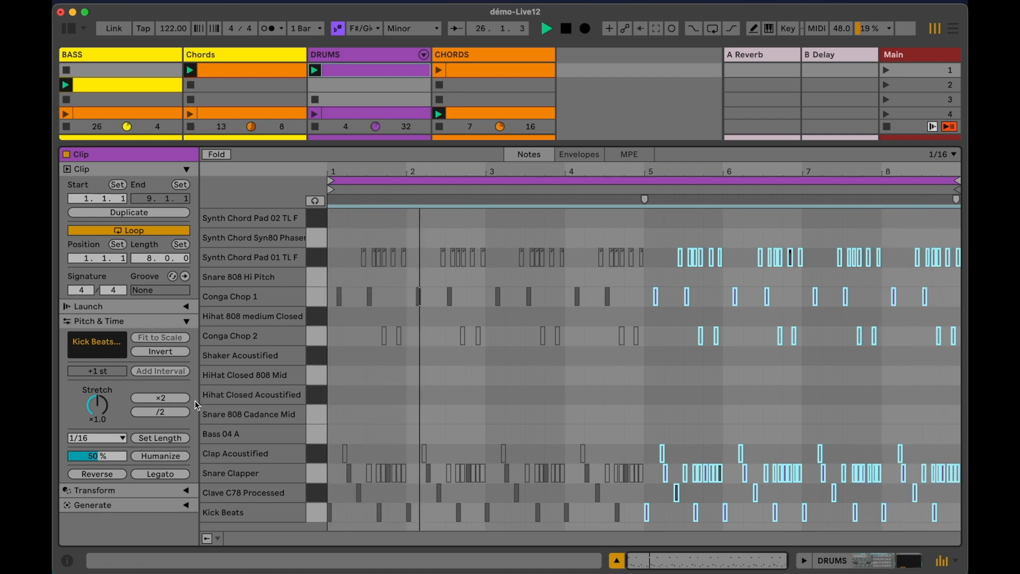
- Show the velocity lane for the drum clip and clear the note selection in bar 1
{"action": "left_click_drag", "start_coordinate": [341, 171], "coordinate": [335, 269]}
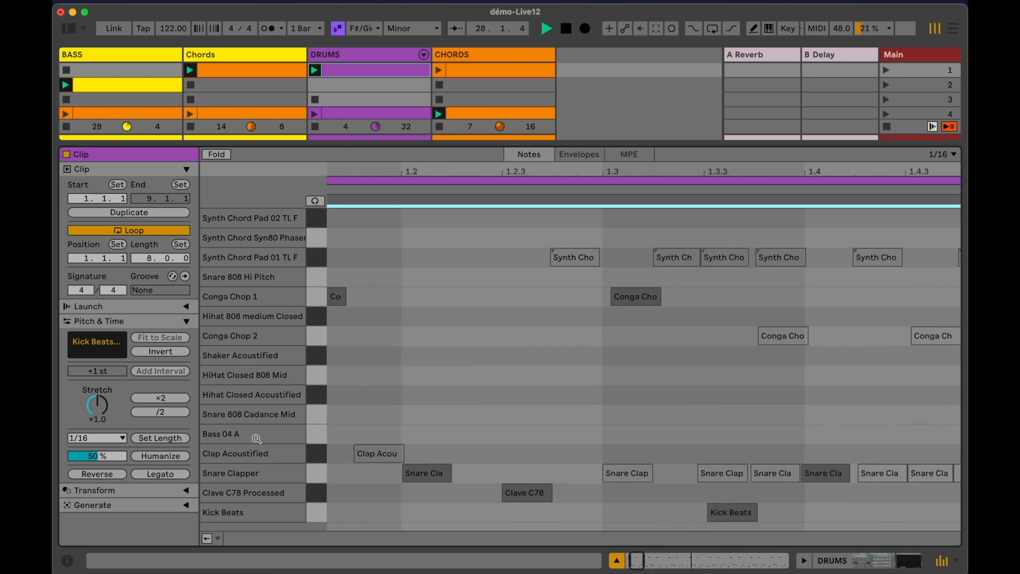
{"action": "left_click", "coordinate": [206, 538]}
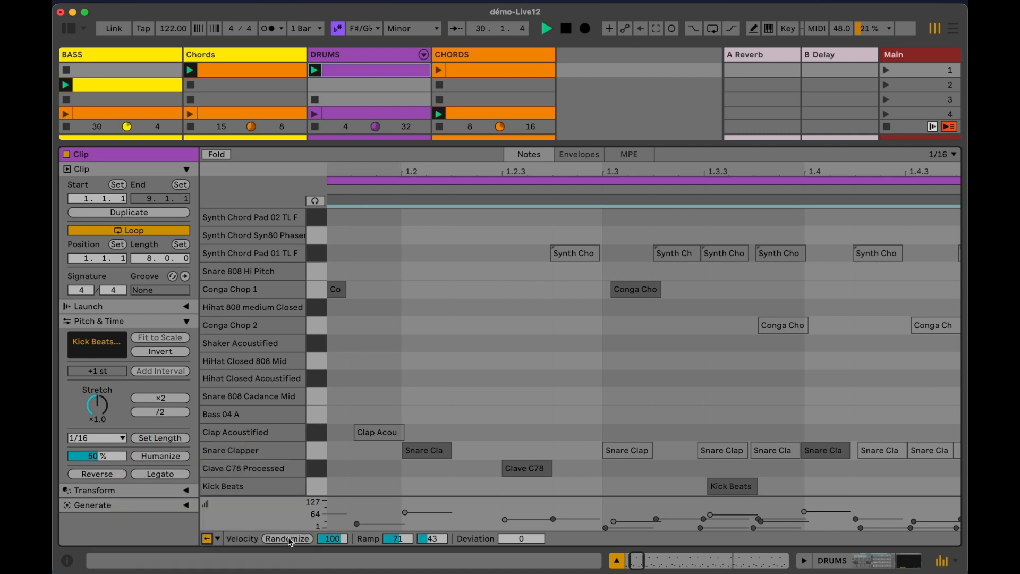
{"action": "left_click", "coordinate": [361, 445]}
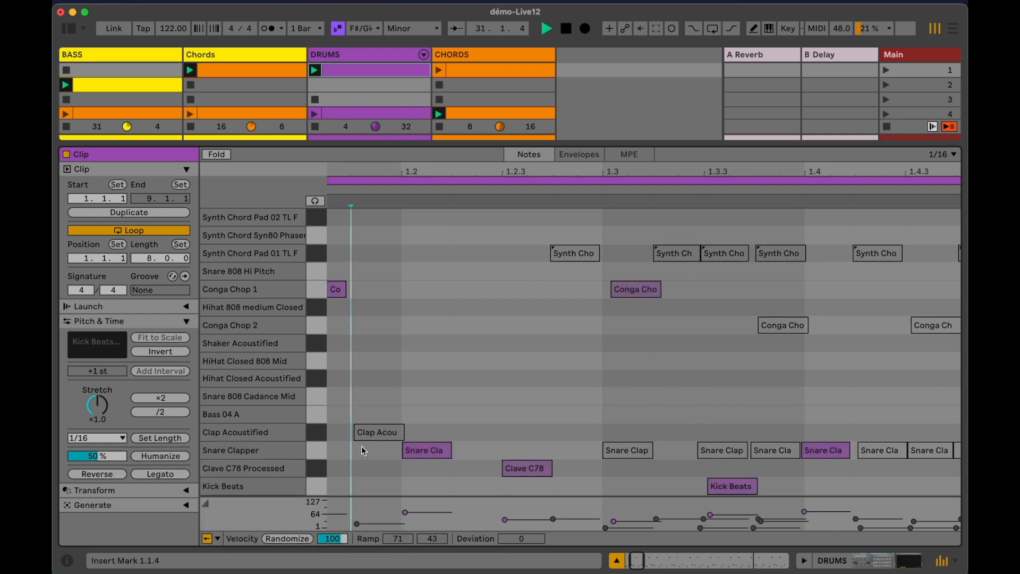
- Randomize the velocities of all the drum notes repeatedly with an amount of 100
{"action": "left_click", "coordinate": [298, 538]}
{"action": "left_click", "coordinate": [298, 538]}
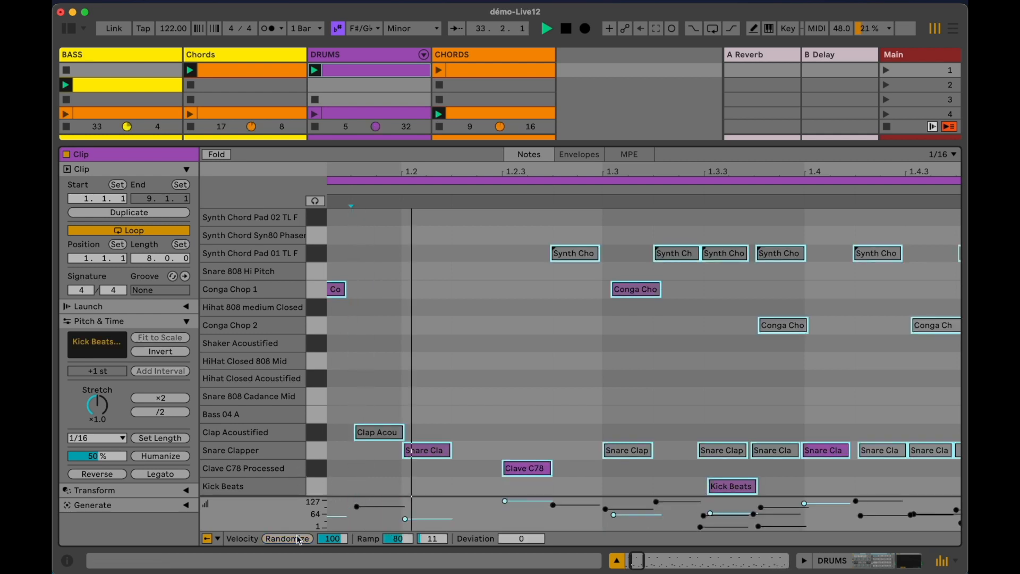
{"action": "left_click", "coordinate": [298, 539]}
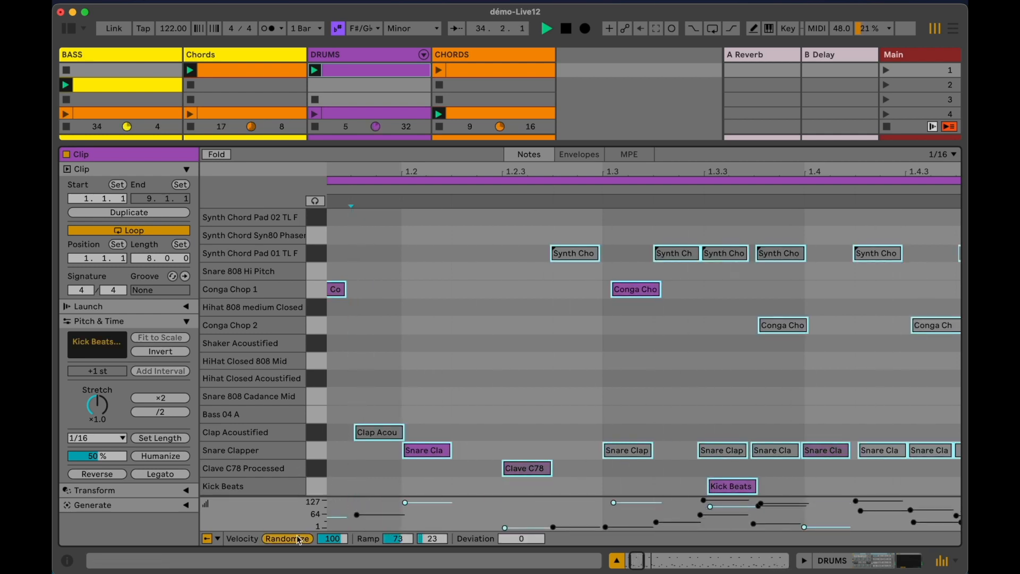
{"action": "left_click", "coordinate": [298, 538]}
{"action": "left_click", "coordinate": [299, 539]}
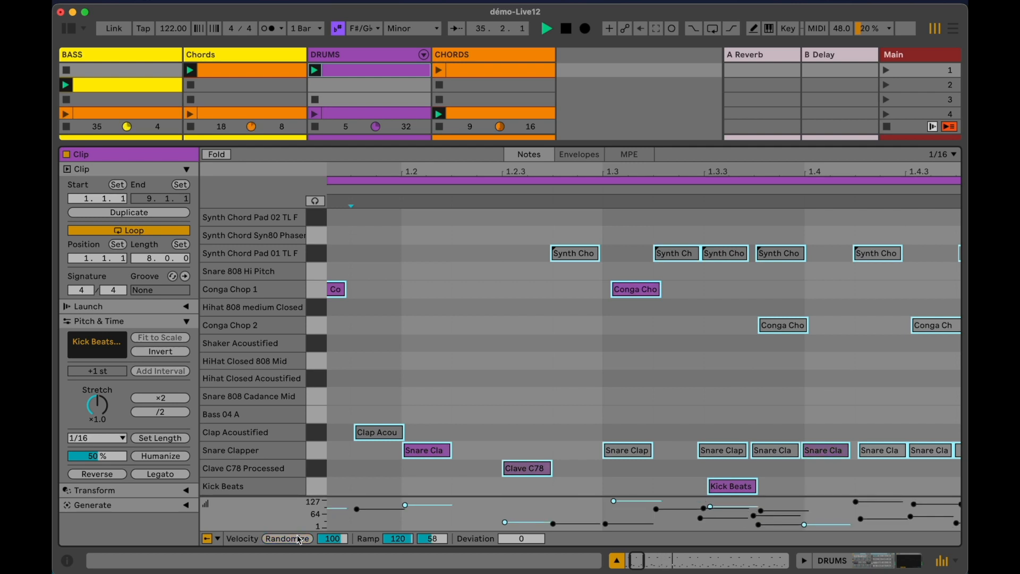
{"action": "left_click", "coordinate": [298, 538]}
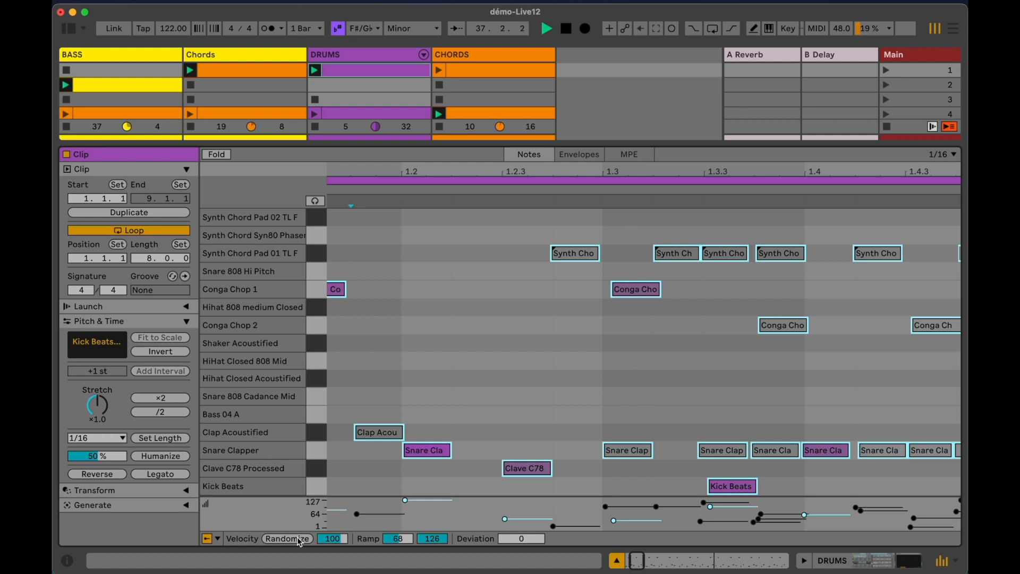
{"action": "left_click", "coordinate": [299, 539]}
{"action": "left_click", "coordinate": [298, 539]}
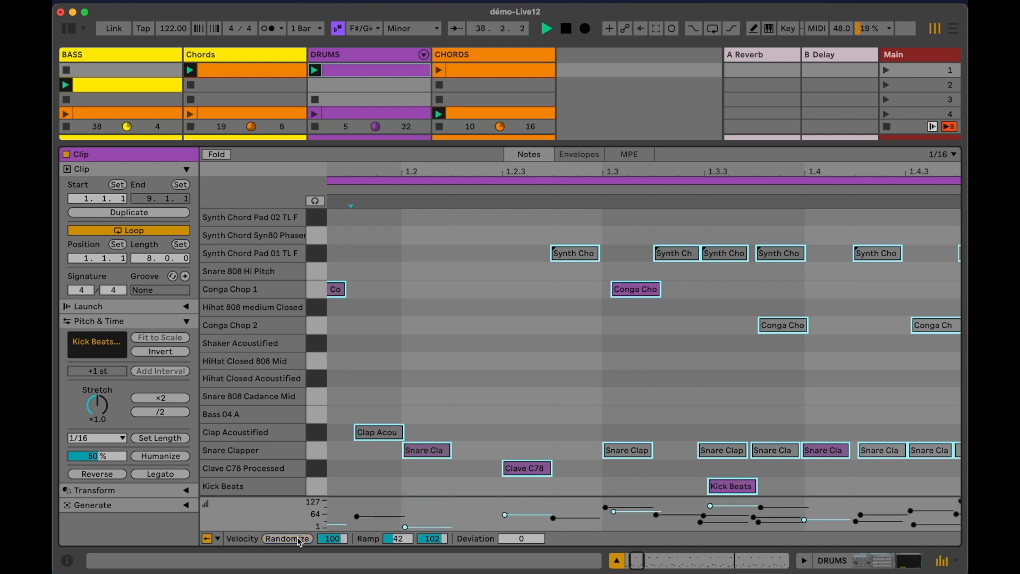
{"action": "left_click", "coordinate": [299, 539]}
- Lower the velocity randomize amount to 55 and randomize the drum notes' velocities twice
{"action": "mouse_move", "coordinate": [330, 540]}
{"action": "left_mouse_down"}
{"action": "mouse_move", "coordinate": [331, 563]}
{"action": "mouse_move", "coordinate": [333, 540]}
{"action": "left_mouse_up"}
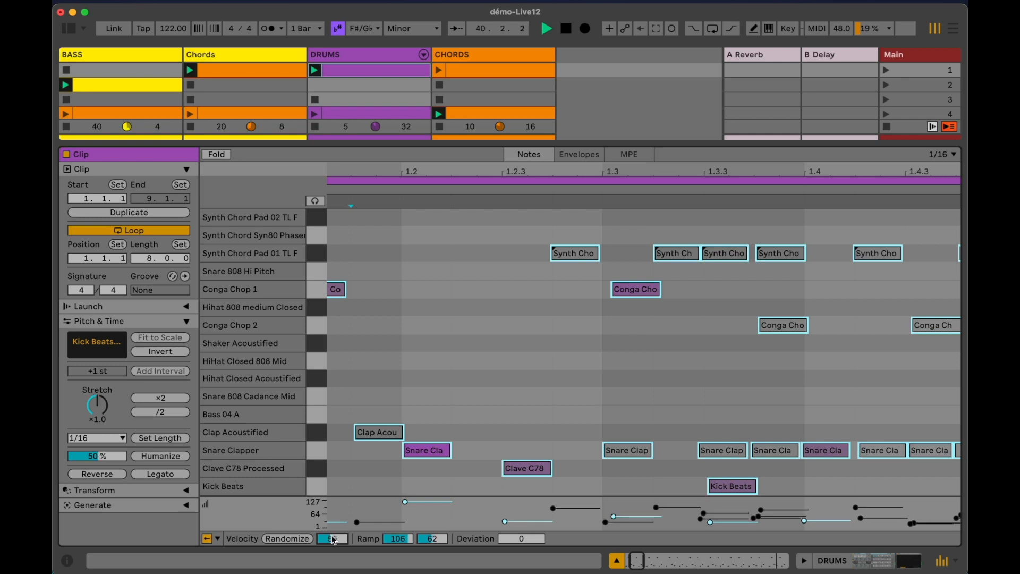
{"action": "left_click", "coordinate": [306, 541]}
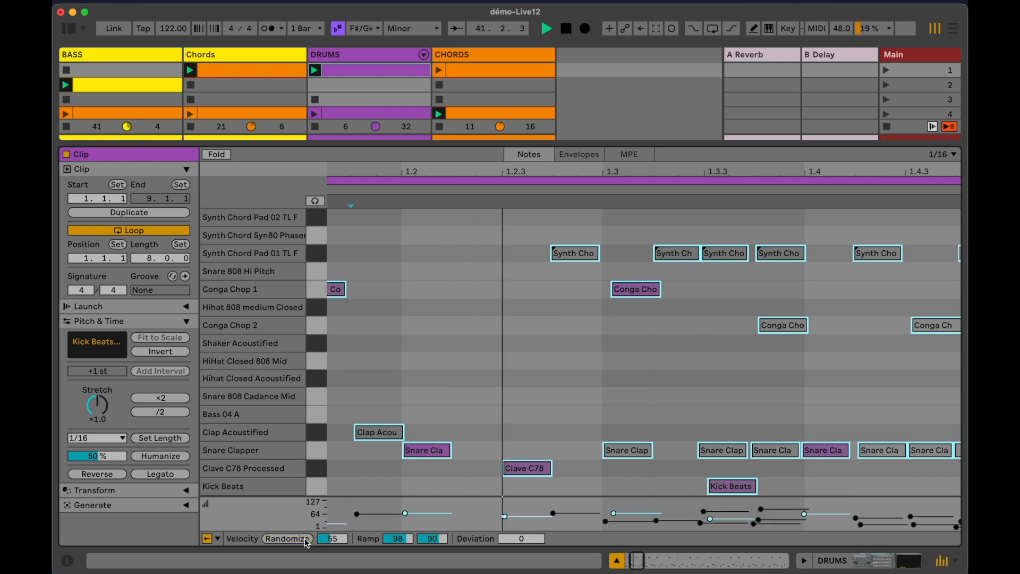
{"action": "left_click", "coordinate": [306, 542]}
- Give all drum notes a velocity deviation, randomize the velocities again, and lower the deviation to -10 +63
{"action": "left_click_drag", "start_coordinate": [514, 535], "coordinate": [514, 513]}
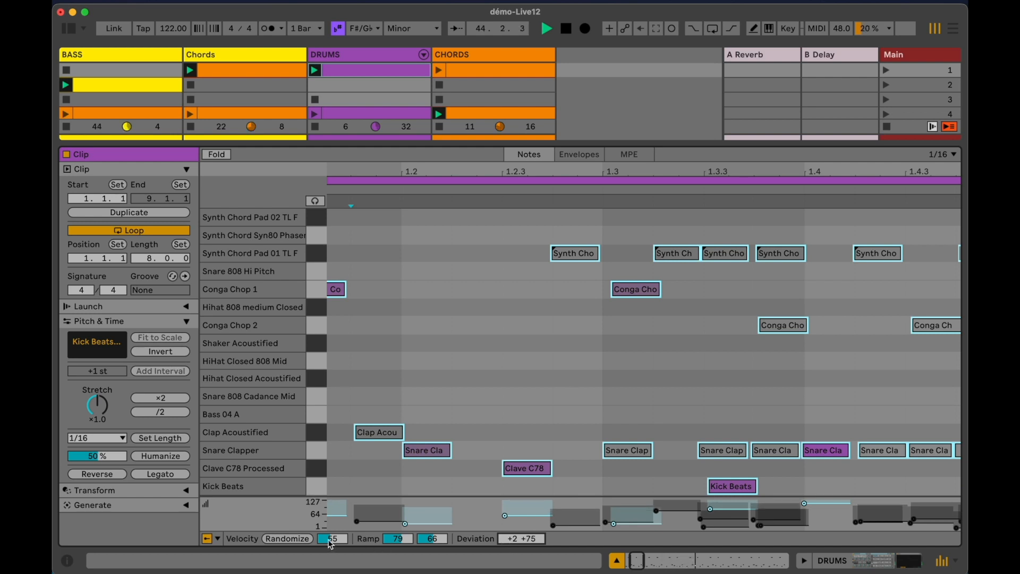
{"action": "left_click", "coordinate": [306, 539]}
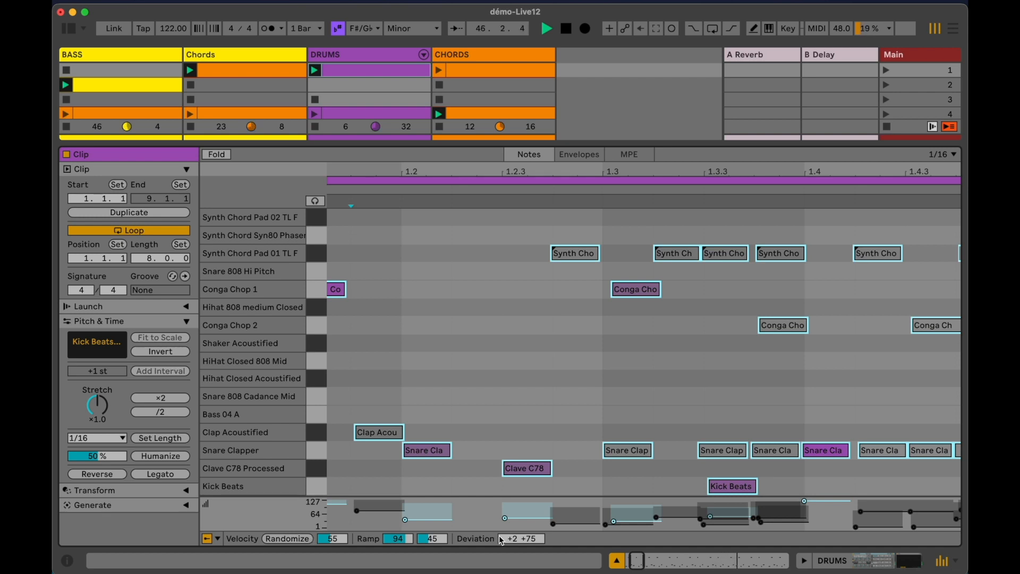
{"action": "left_click_drag", "start_coordinate": [526, 543], "coordinate": [526, 549]}
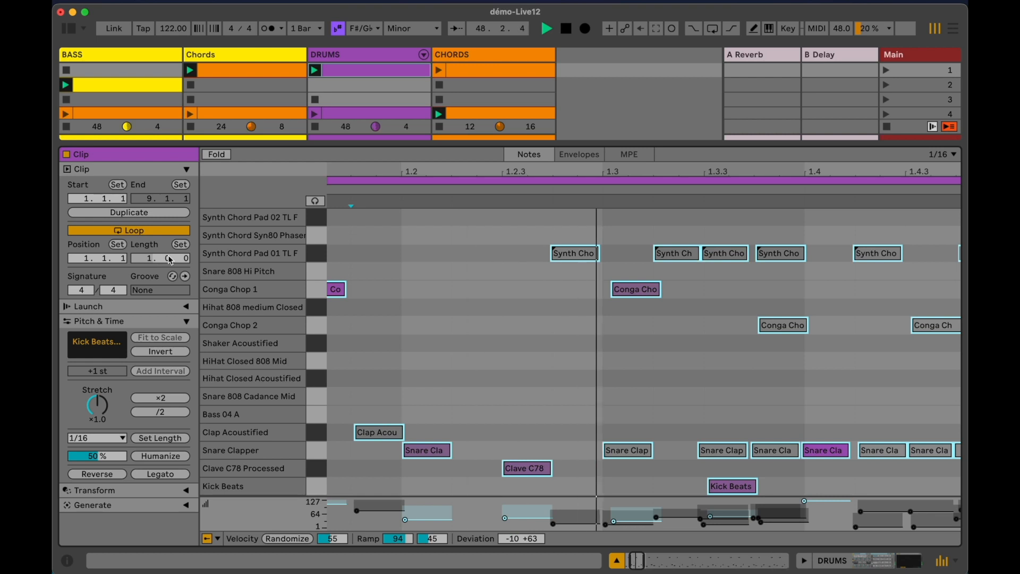
- Shorten the drum clip's loop to 1 bar and stop playback
{"action": "left_click_drag", "start_coordinate": [152, 262], "coordinate": [151, 281]}
{"action": "left_click_drag", "start_coordinate": [426, 171], "coordinate": [423, 143]}
{"action": "key", "text": "space"}
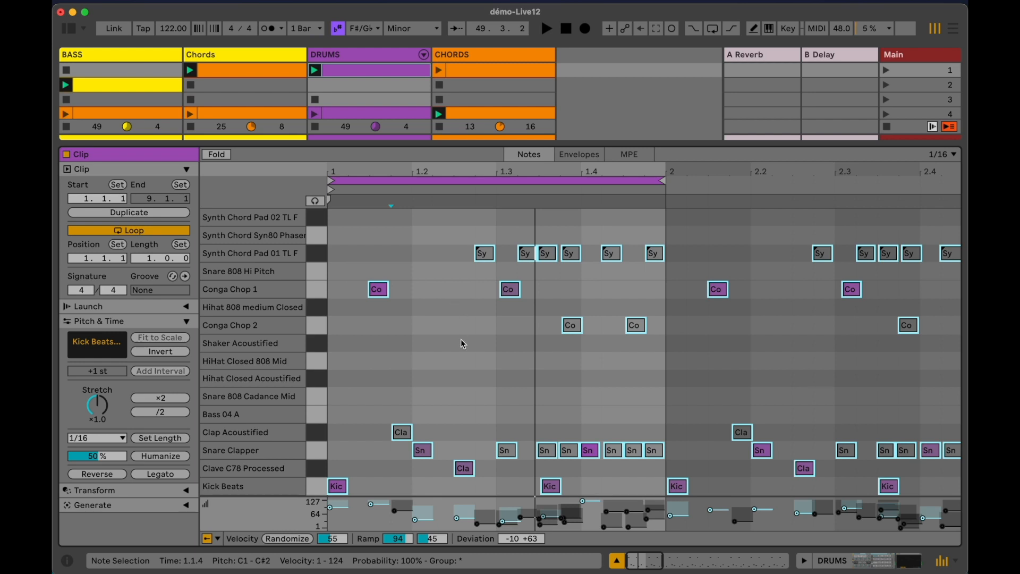
- Ramp the velocities of bar 1's Synth Chord Pad 01 notes from 110 down to 23 and start playback
{"action": "left_click_drag", "start_coordinate": [472, 242], "coordinate": [661, 273]}
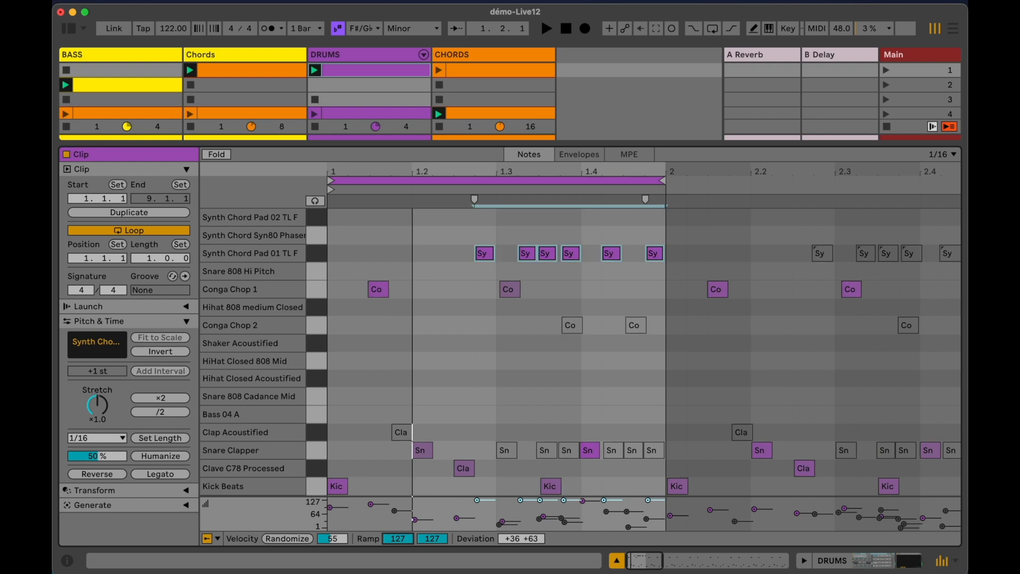
{"action": "left_click_drag", "start_coordinate": [398, 538], "coordinate": [398, 546]}
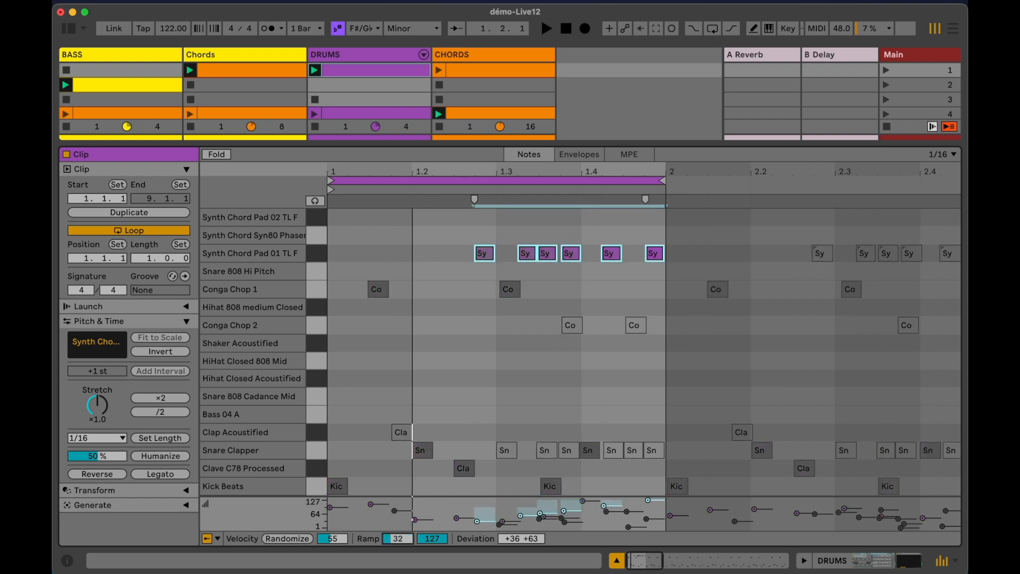
{"action": "left_click_drag", "start_coordinate": [397, 539], "coordinate": [398, 525]}
{"action": "left_click_drag", "start_coordinate": [433, 538], "coordinate": [433, 573]}
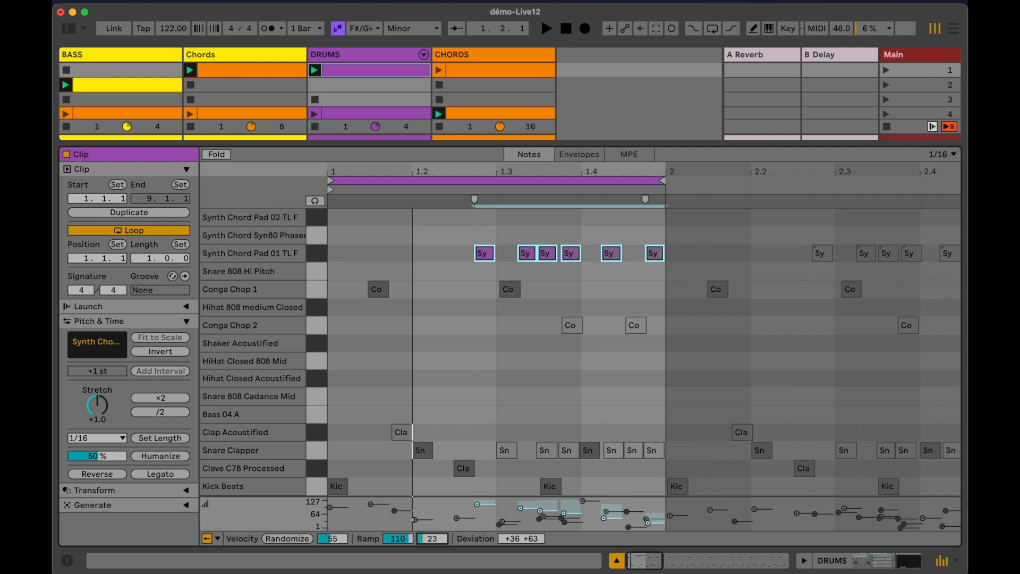
{"action": "key", "text": "space"}
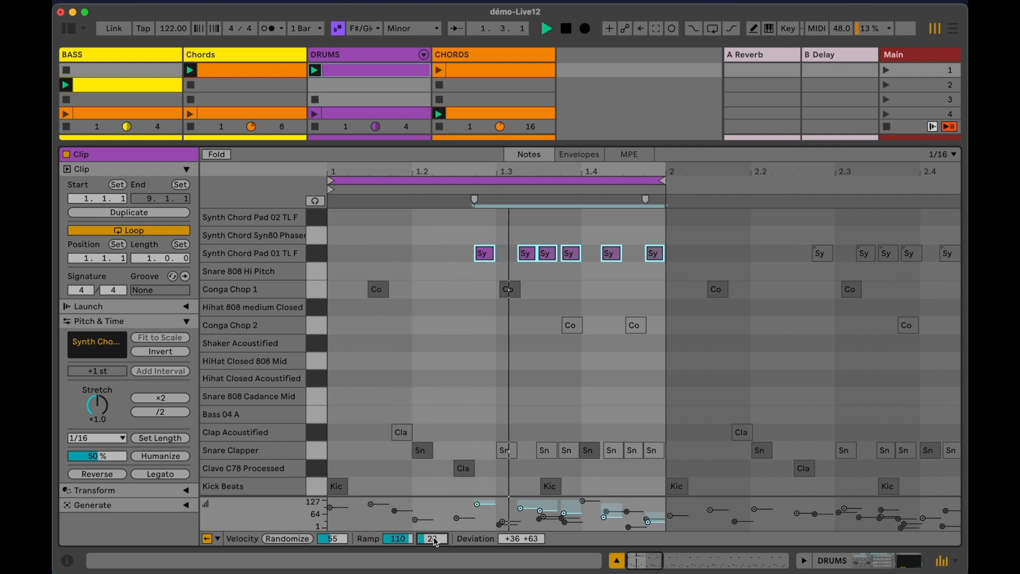
- Change the velocity ramp of the selected Synth Chord Pad 01 notes to rise from 5 to 127
{"action": "left_click_drag", "start_coordinate": [402, 540], "coordinate": [402, 573]}
{"action": "left_click_drag", "start_coordinate": [435, 542], "coordinate": [434, 489]}
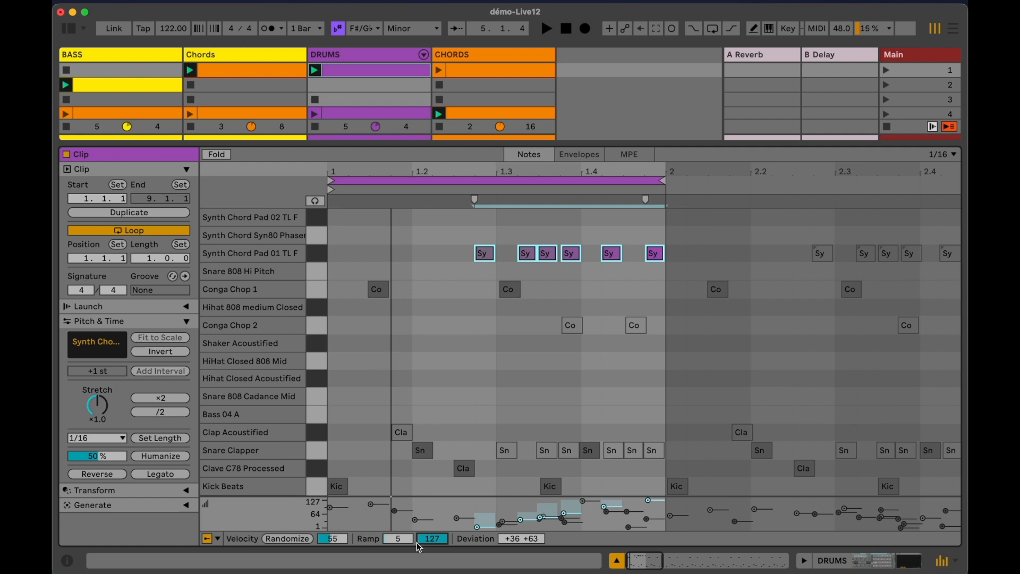
- Show the Chance lane below the drum notes and hide the Velocity lane
{"action": "left_click", "coordinate": [215, 538]}
{"action": "left_click", "coordinate": [239, 522]}
{"action": "left_click", "coordinate": [218, 538]}
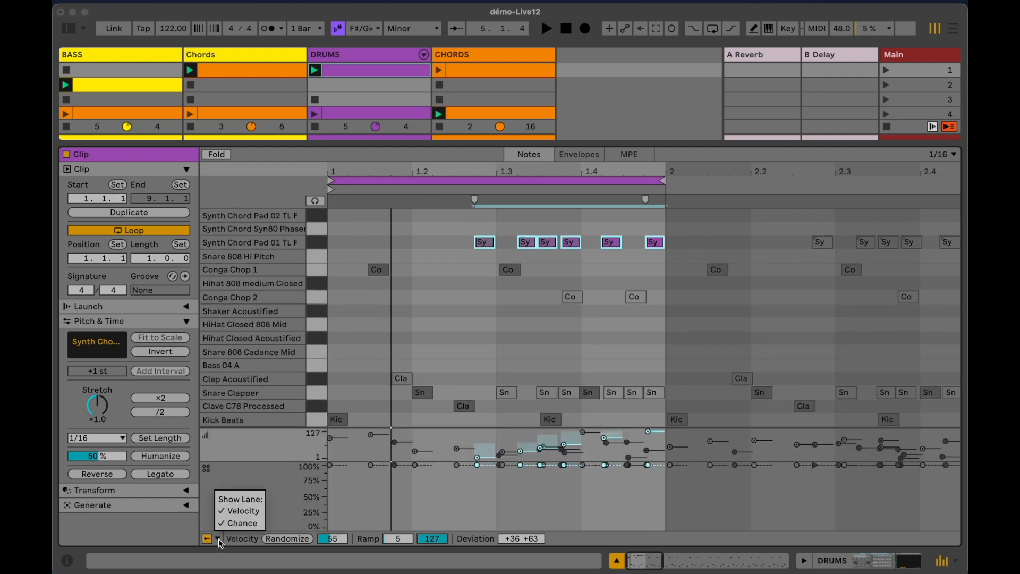
{"action": "left_click", "coordinate": [244, 512]}
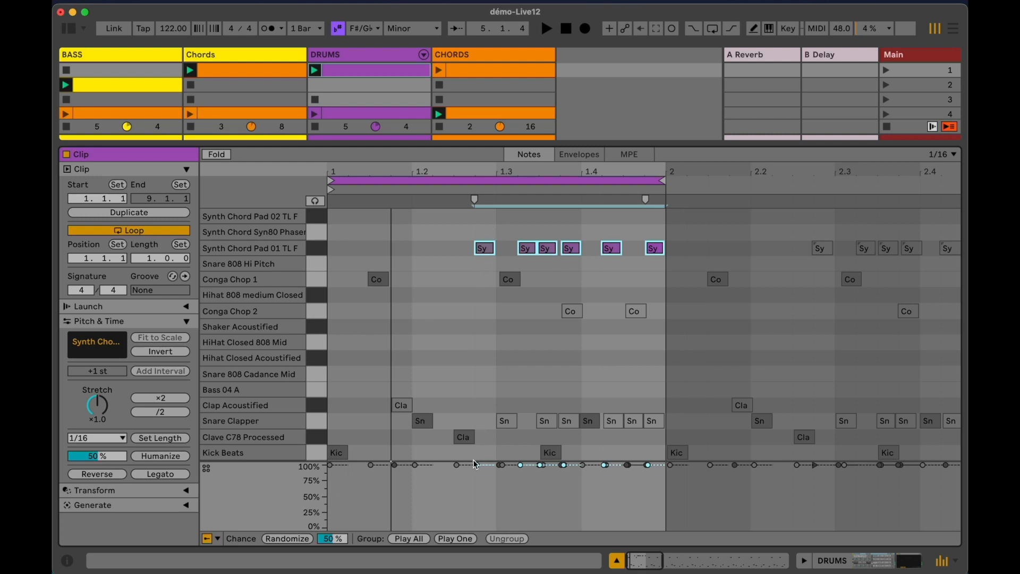
- Lower the chance of the selected Synth Chord Pad 01 notes to 51% and start playback
{"action": "left_click_drag", "start_coordinate": [475, 464], "coordinate": [476, 490]}
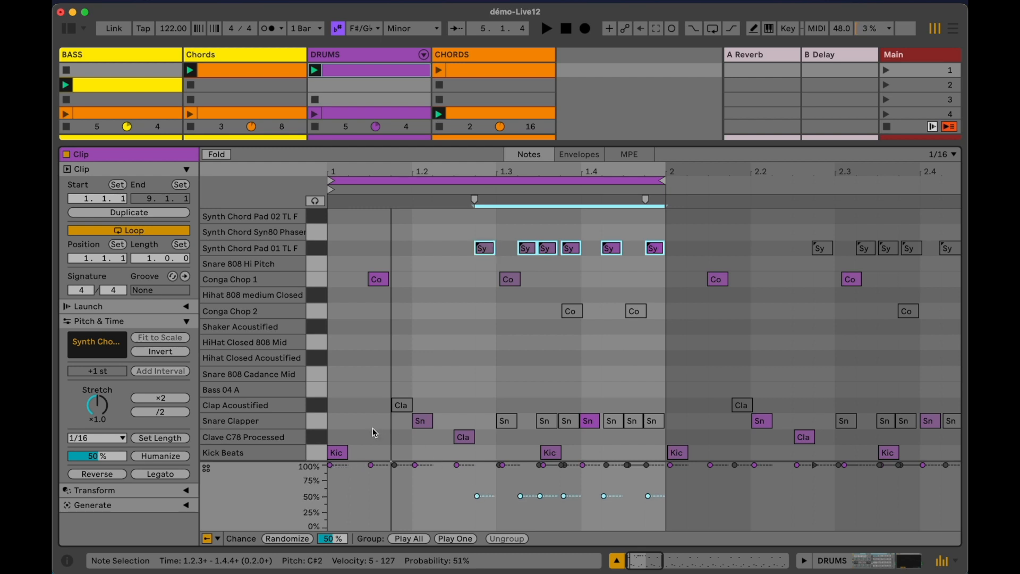
{"action": "key", "text": "space"}
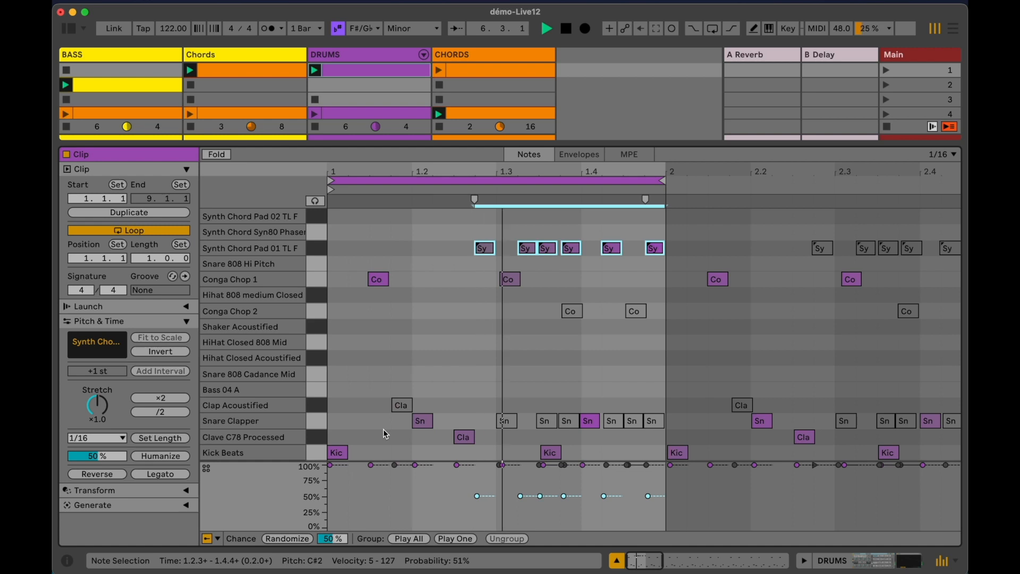
- Raise the chance of the selected Synth Chord Pad 01 notes to 100% and stop playback
{"action": "mouse_move", "coordinate": [477, 497]}
{"action": "left_click_drag", "start_coordinate": [477, 497], "coordinate": [479, 408]}
{"action": "key", "text": "space"}
- Group the selected Synth Chord Pad 01 notes as Play All with a 46% group chance and audition the result
{"action": "right_click", "coordinate": [482, 399]}
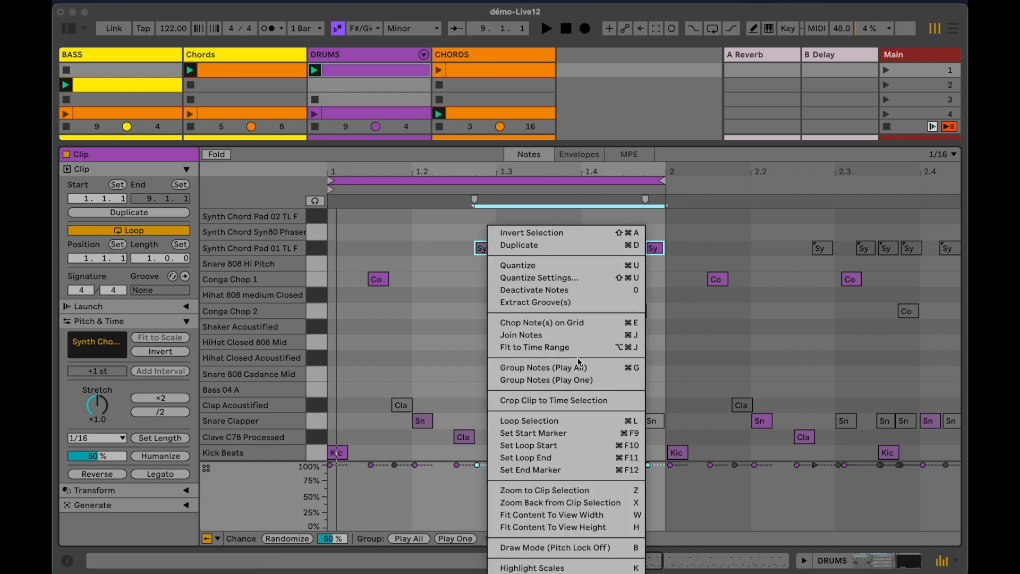
{"action": "left_click", "coordinate": [609, 373]}
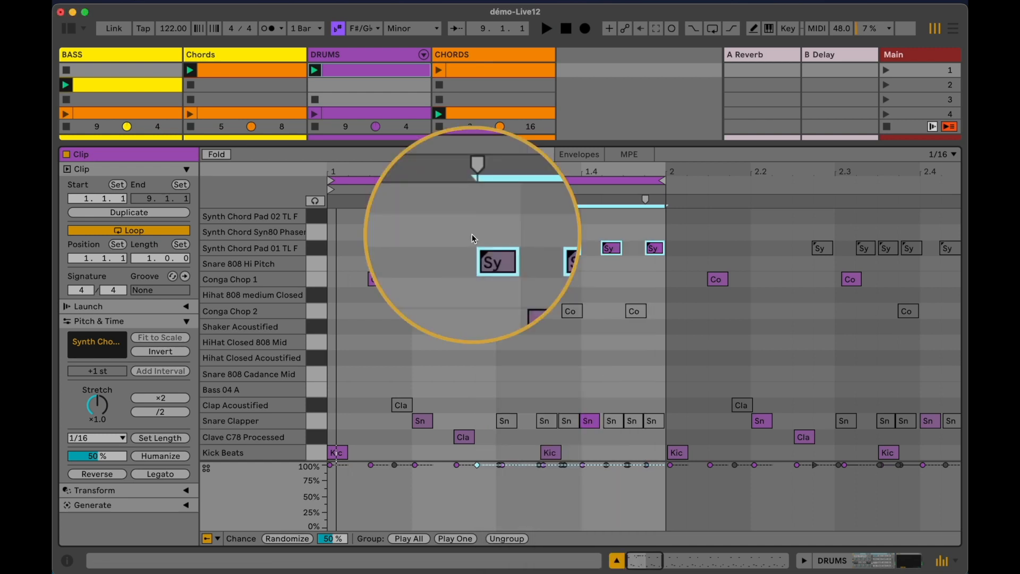
{"action": "left_click_drag", "start_coordinate": [477, 465], "coordinate": [477, 483]}
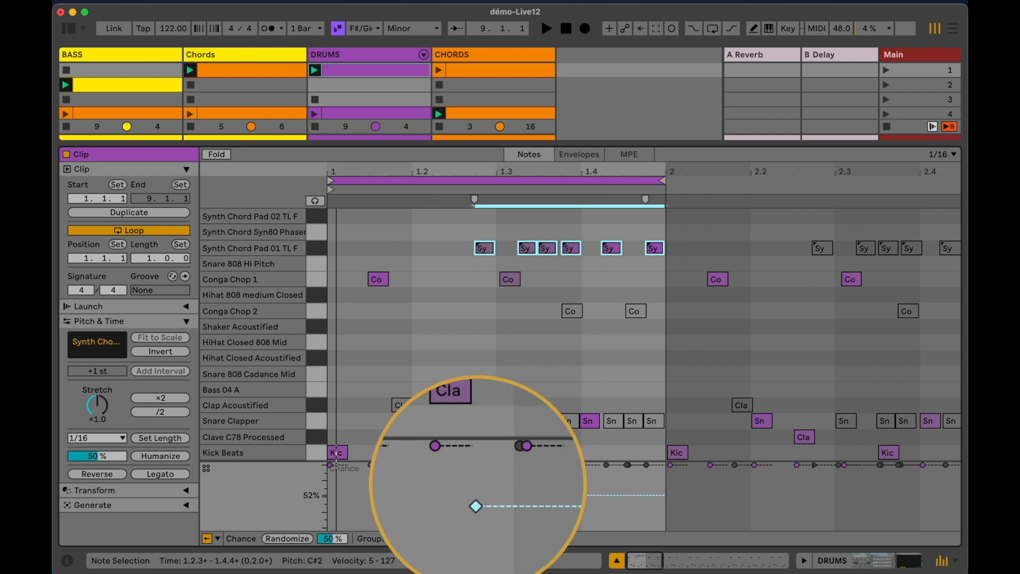
{"action": "key", "text": "space"}
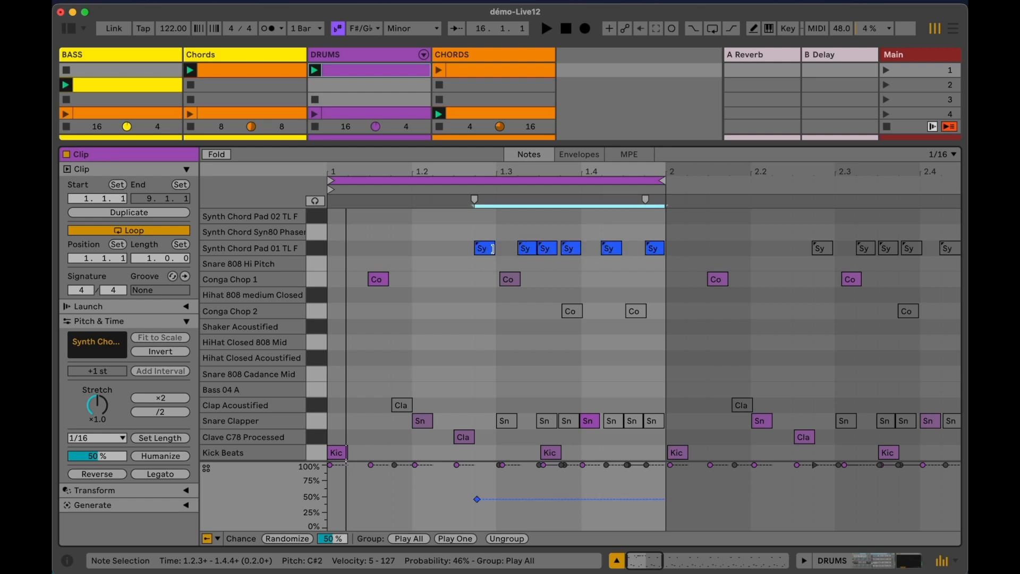
- Change the Synth Chord Pad 01 note group to Play One and start playback
{"action": "right_click", "coordinate": [491, 249]}
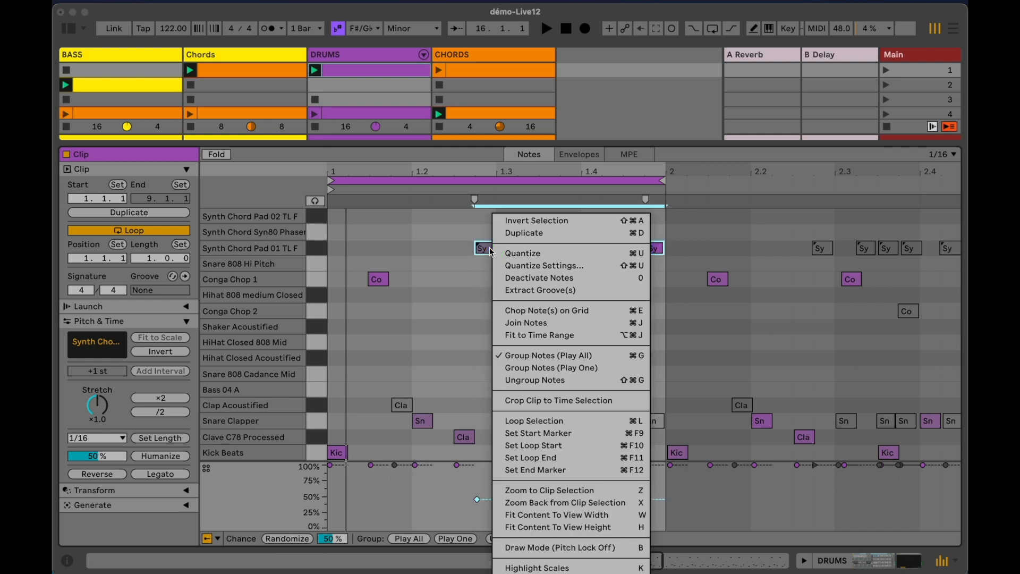
{"action": "left_click", "coordinate": [619, 368]}
{"action": "key", "text": "space"}
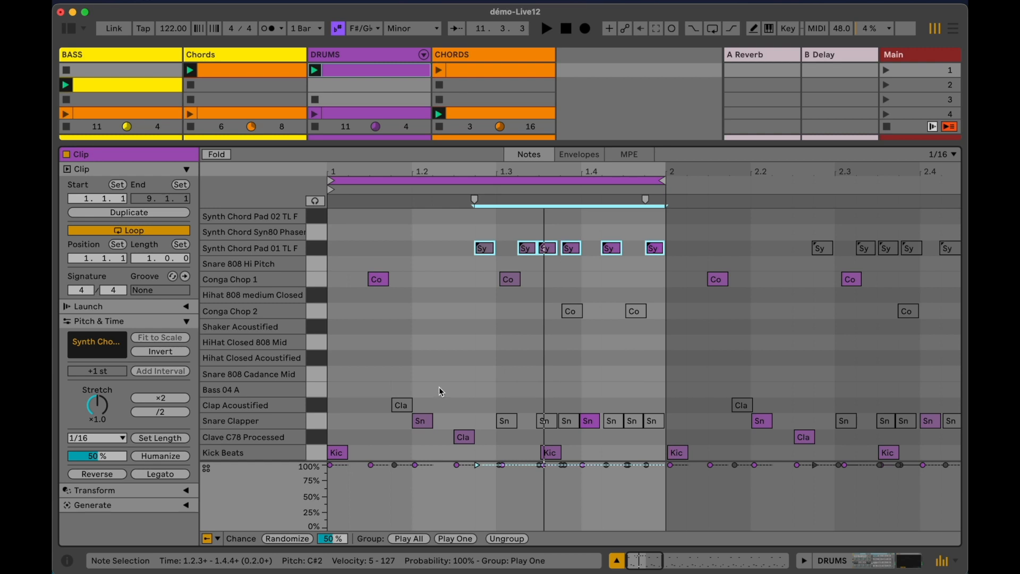
- Add notes at 1.2.3 on HiHat Closed Acoustified, HiHat Closed 808 Mid, Shaker Acoustified, Hihat 808 medium Closed and Conga Chop 1
{"action": "double_click", "coordinate": [470, 359]}
{"action": "double_click", "coordinate": [467, 342]}
{"action": "double_click", "coordinate": [467, 326]}
{"action": "left_click", "coordinate": [473, 299]}
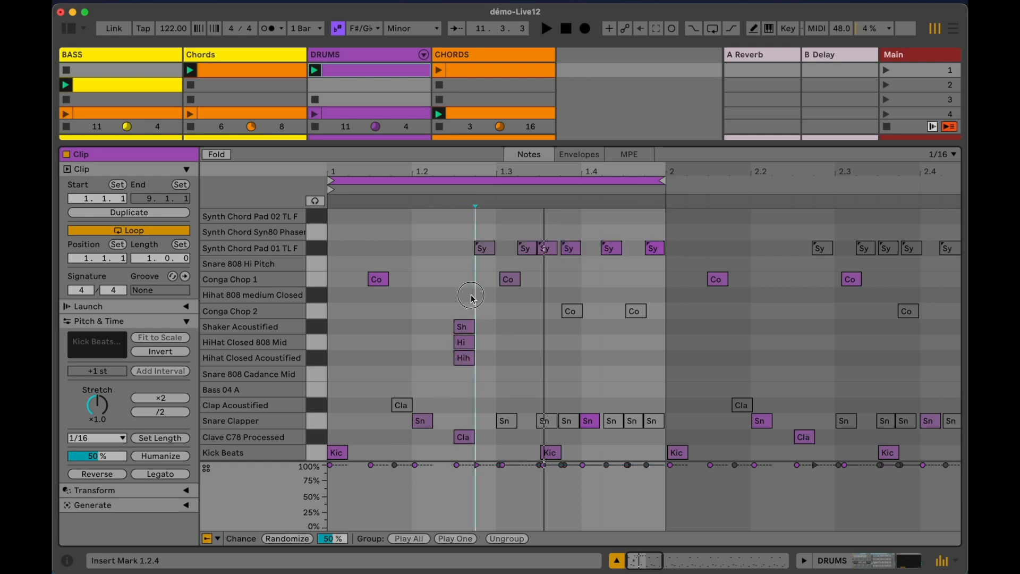
{"action": "double_click", "coordinate": [463, 293]}
{"action": "double_click", "coordinate": [467, 276]}
{"action": "left_click", "coordinate": [456, 265]}
- Group the stacked notes at 1.2.3, from Conga Chop 1 down to Clave C78 Processed, as Play One
{"action": "left_click_drag", "start_coordinate": [458, 268], "coordinate": [479, 438]}
{"action": "right_click", "coordinate": [463, 357]}
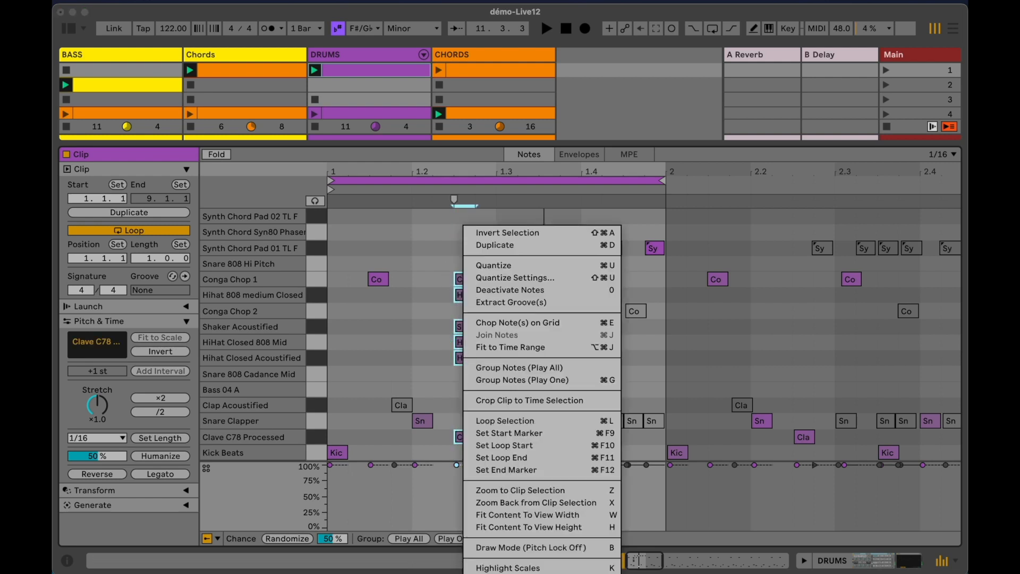
{"action": "left_click", "coordinate": [511, 381]}
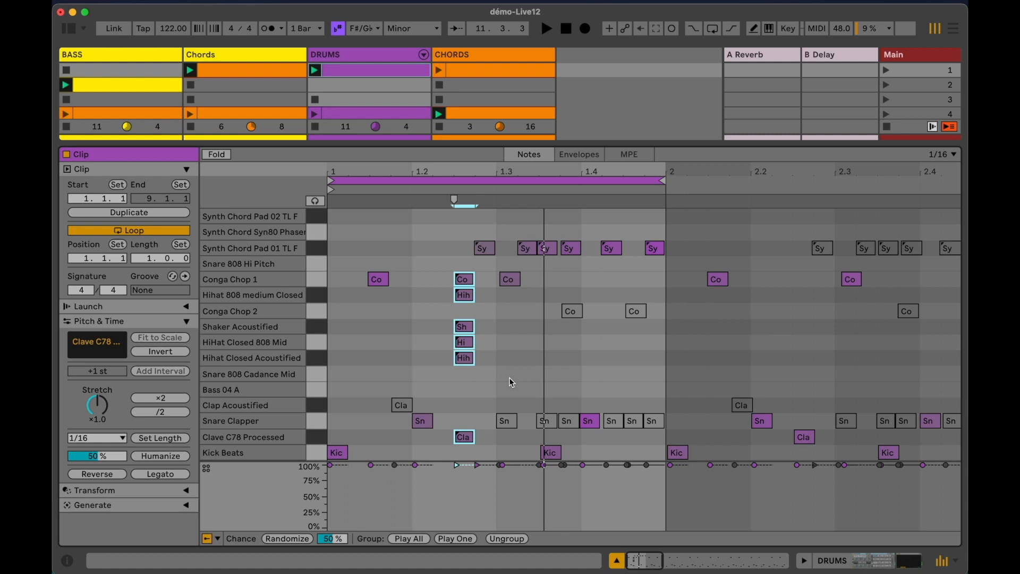
- Copy the Play One note stack from 1.2.3 to 1.1.3 and delete the original Conga Chop 1 note there
{"action": "left_click_drag", "start_coordinate": [469, 282], "coordinate": [380, 278]}
{"action": "left_click_drag", "start_coordinate": [362, 173], "coordinate": [363, 208]}
{"action": "left_click_drag", "start_coordinate": [370, 273], "coordinate": [381, 285]}
{"action": "key", "text": "Delete"}
- Play the drum clip to audition the two grouped note stacks and launch scene 4
{"action": "left_click_drag", "start_coordinate": [445, 167], "coordinate": [441, 123]}
{"action": "left_click_drag", "start_coordinate": [345, 172], "coordinate": [346, 202]}
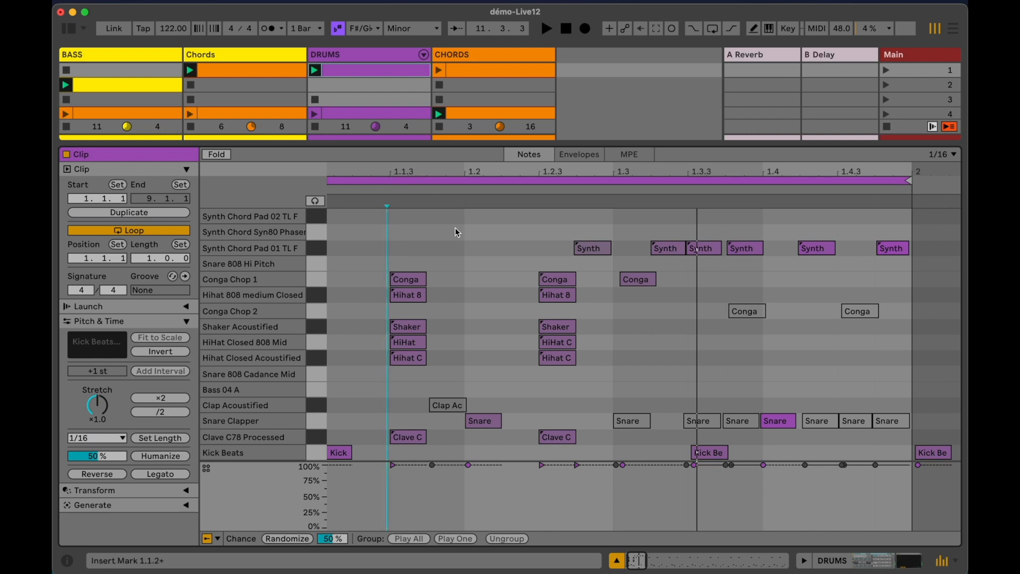
{"action": "scroll", "coordinate": [444, 210], "scroll_direction": "left", "scroll_amount": 1}
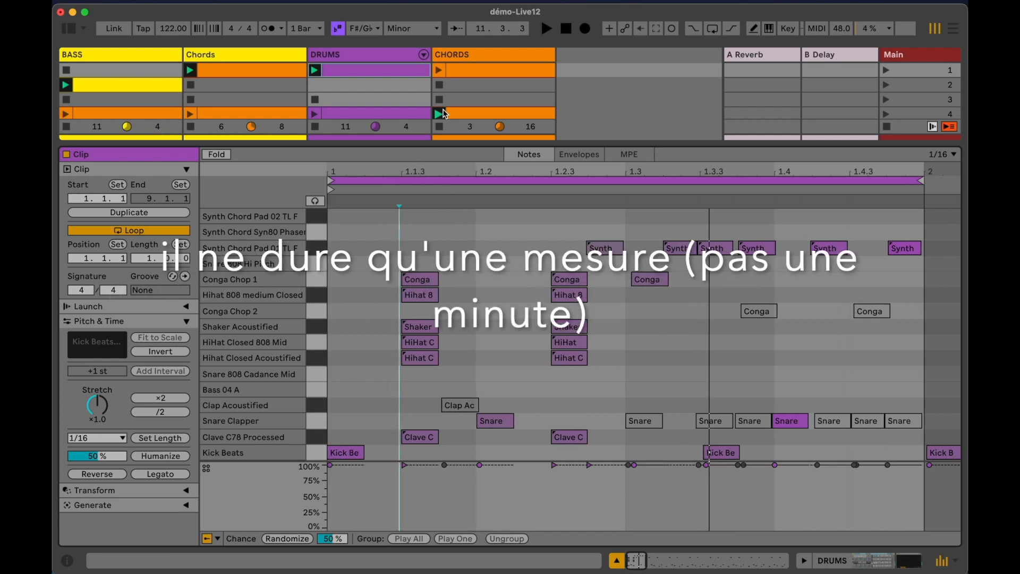
{"action": "key", "text": "space"}
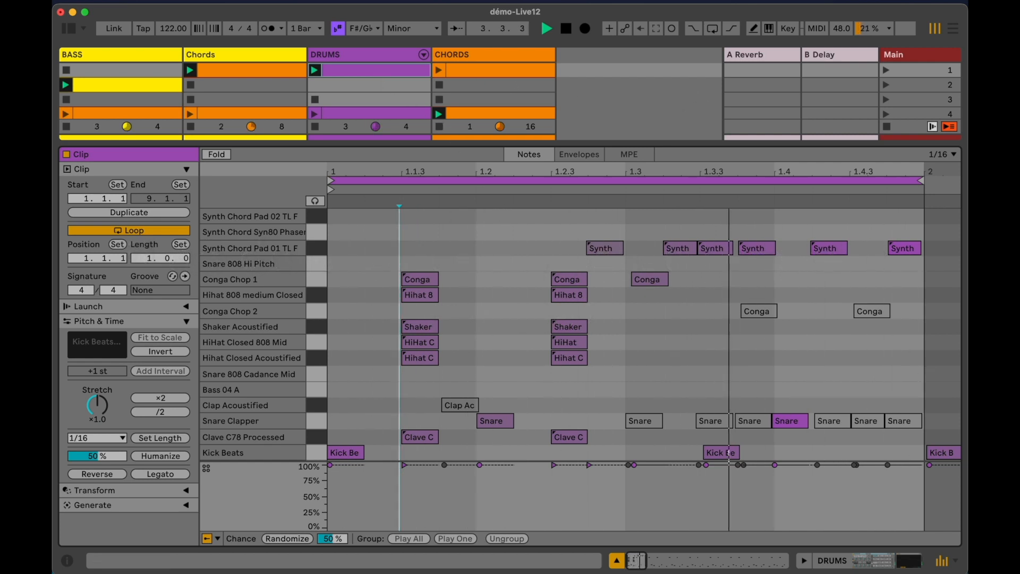
{"action": "left_click", "coordinate": [886, 111]}
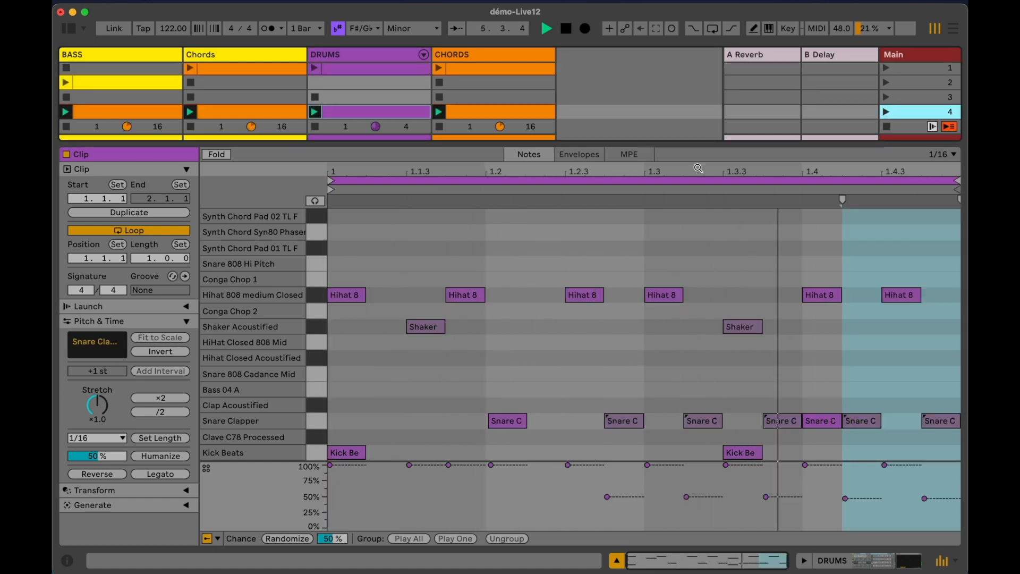